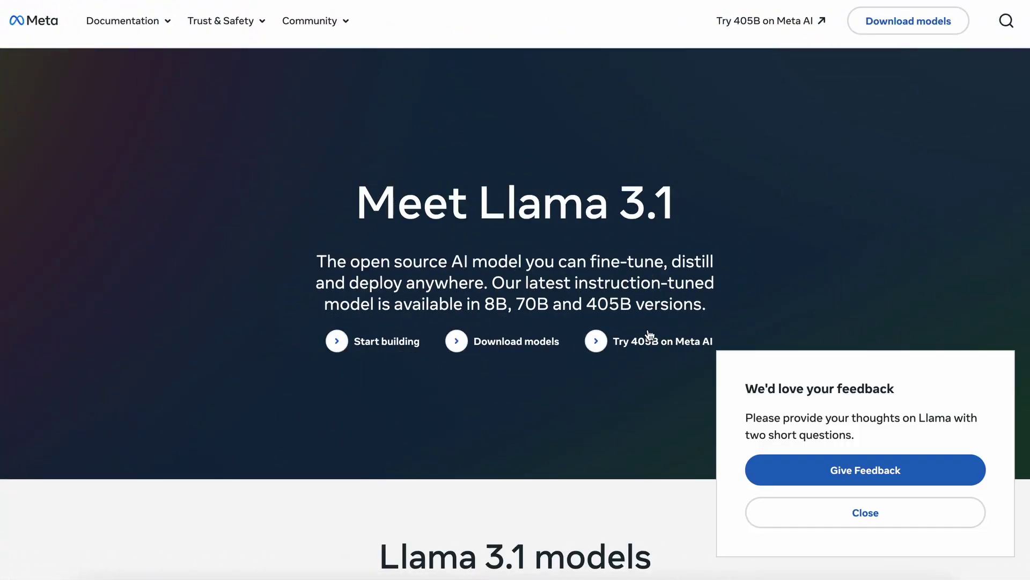
# Close the feedback popup and bring the Llama 3.1 405B, 70B and 8B model cards into view.
pyautogui.click(776, 519)
pyautogui.scroll(-6, 618, 316)
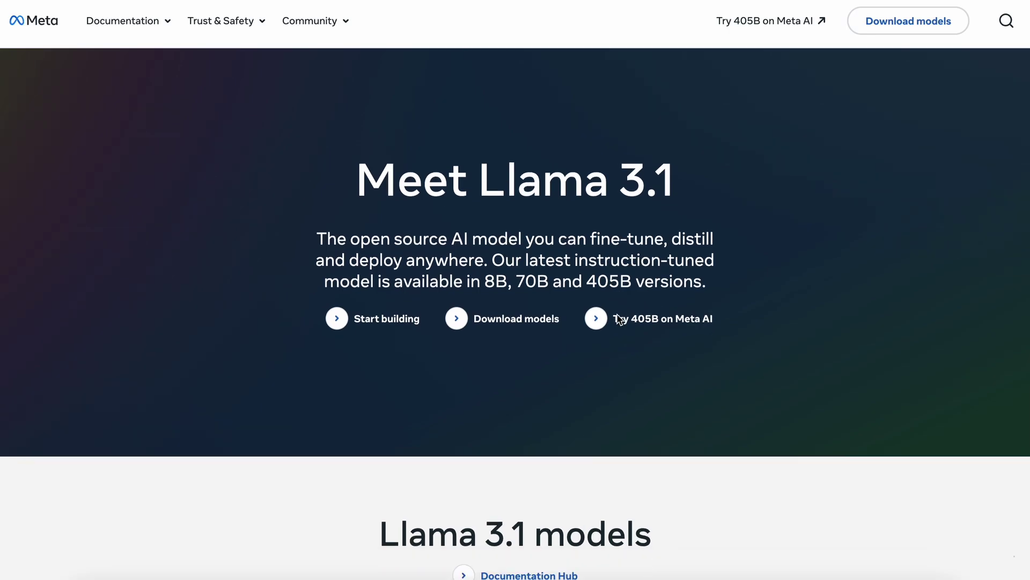
pyautogui.scroll(1, 617, 319)
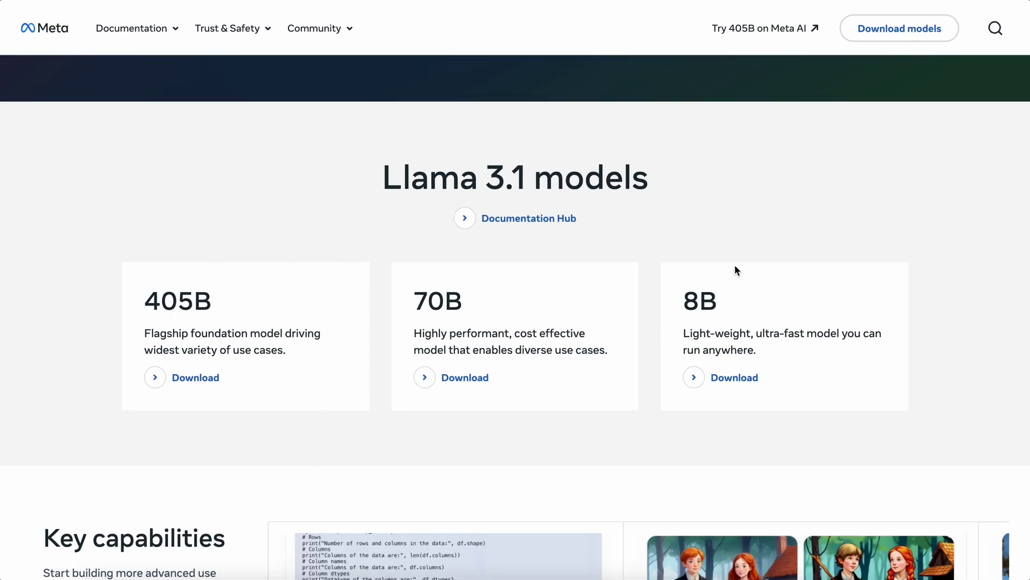
# Go to ollama.com and open the llama3.1 model page showing its run command.
pyautogui.press('super+t')
pyautogui.write('ollama.com')
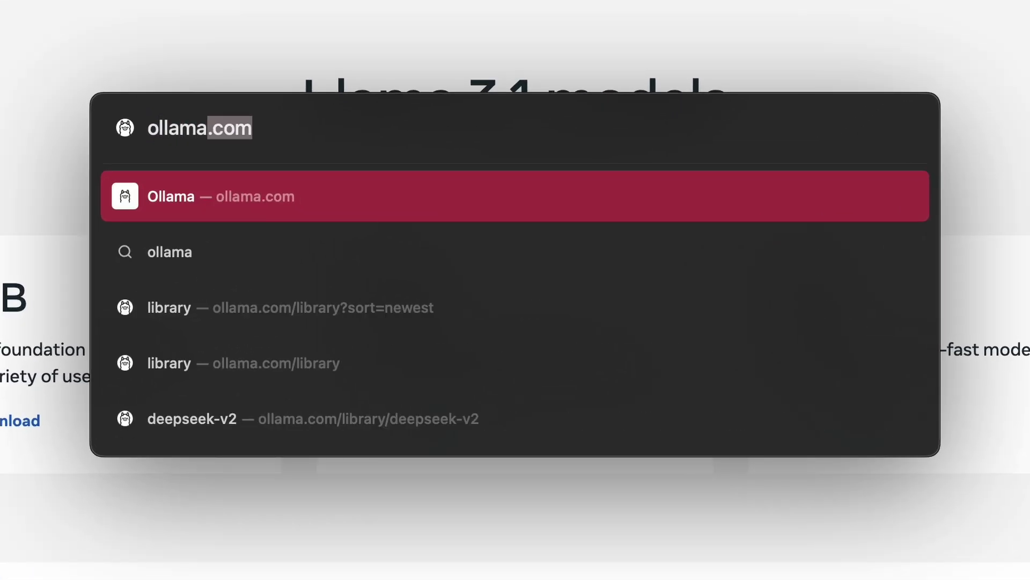
pyautogui.press('Return')
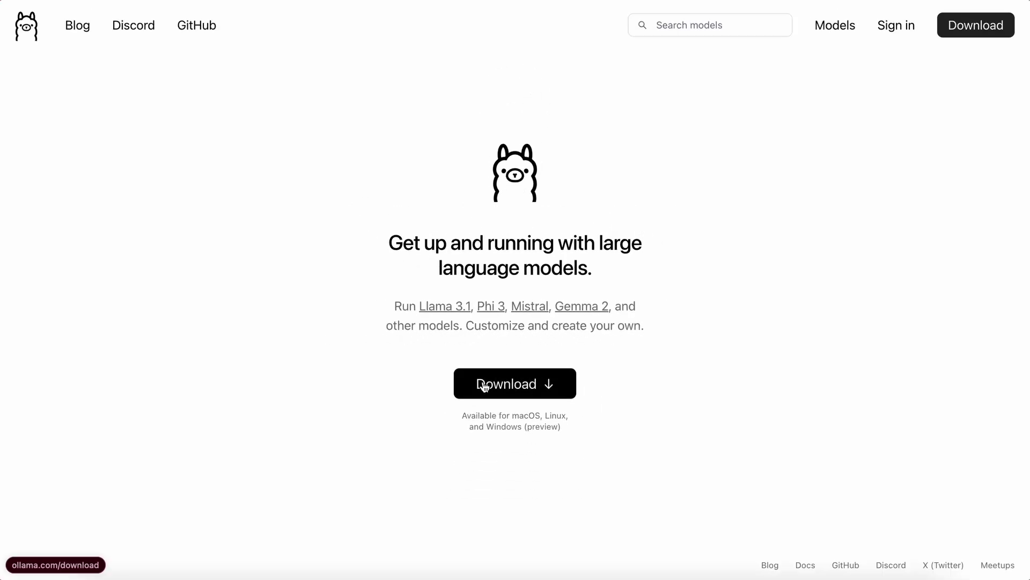
pyautogui.click(484, 385)
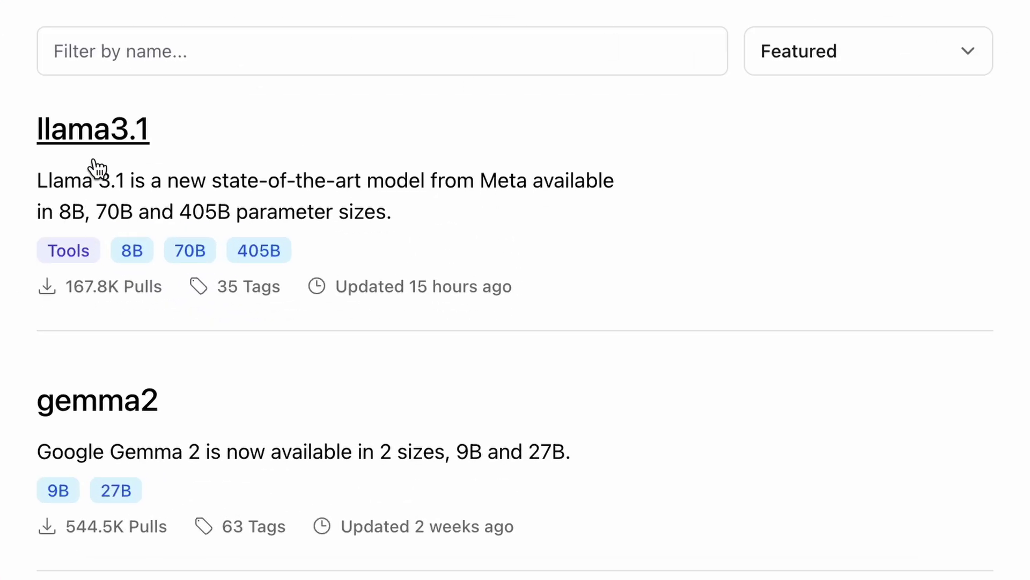
pyautogui.click(426, 283)
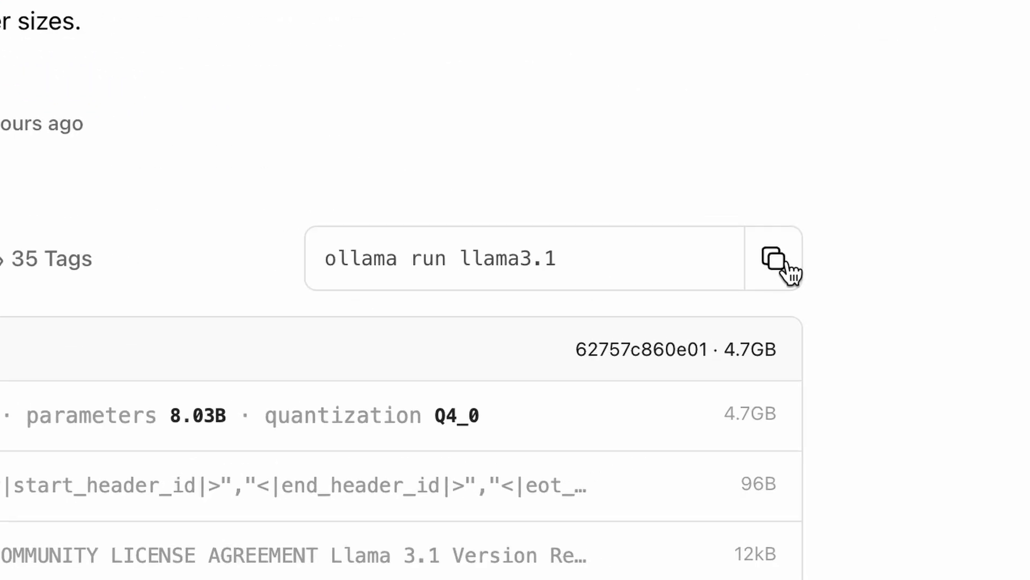
# Run 'ollama run llama3.1' in Terminal and greet the model with 'hi'.
pyautogui.click(785, 262)
pyautogui.press('super+space')
pyautogui.write('term')
pyautogui.press('Return')
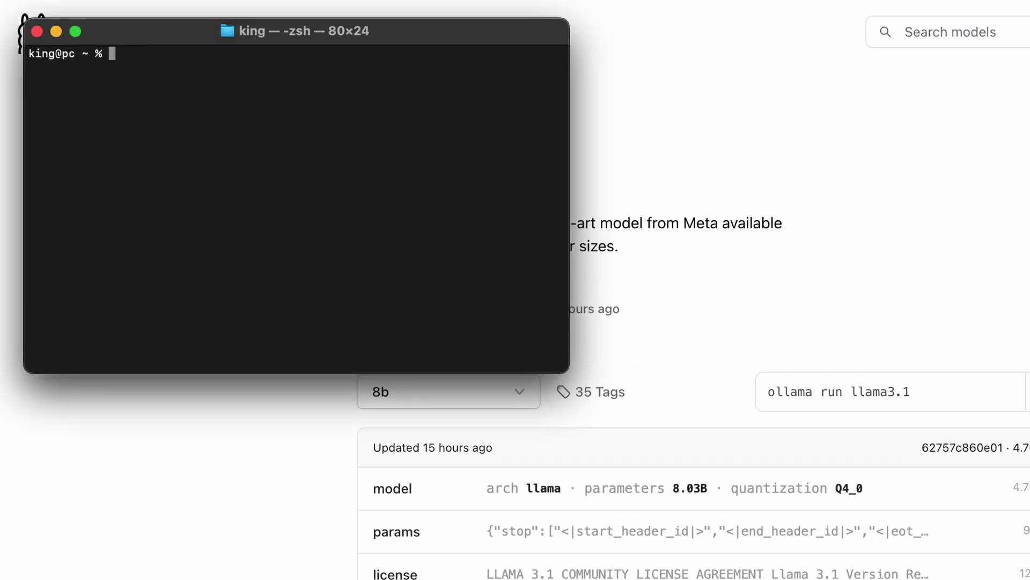
pyautogui.press('super+v')
pyautogui.press('Return')
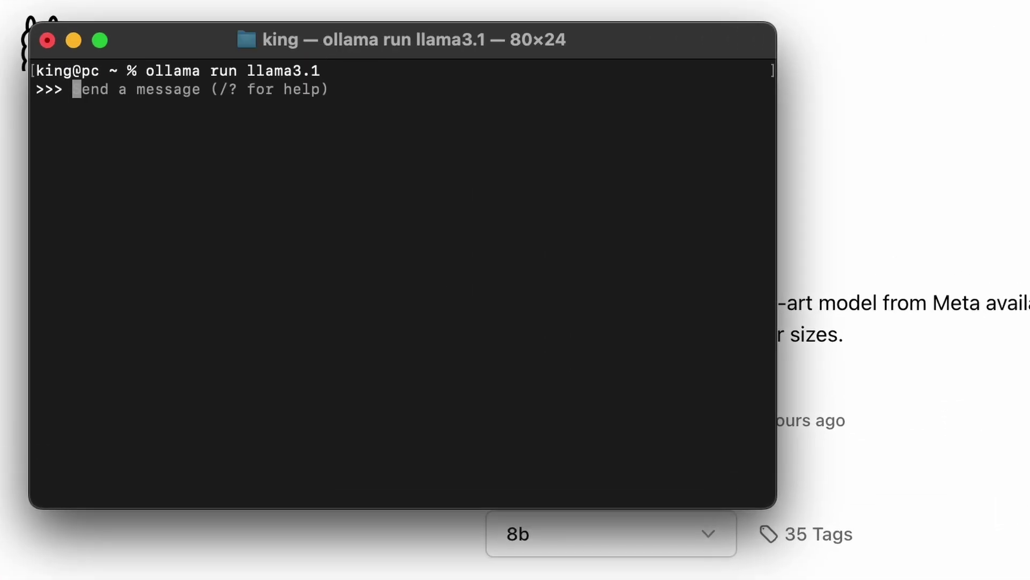
pyautogui.write('hi')
pyautogui.press('Return')
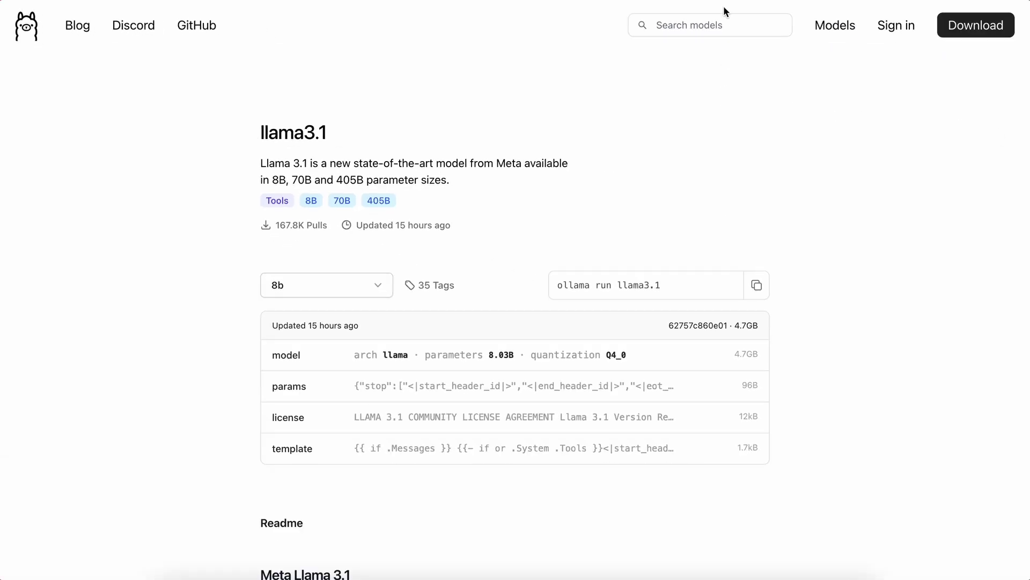
# Download Docker Desktop for Mac from docker.com and drag it into Applications.
pyautogui.press('super+t')
pyautogui.write('docker.com')
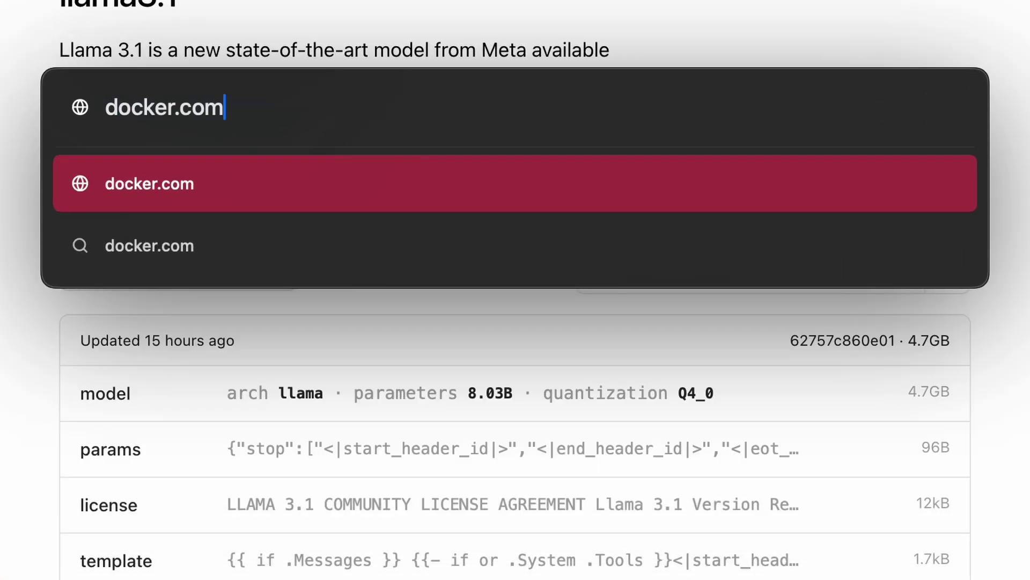
pyautogui.press('Return')
pyautogui.click(440, 354)
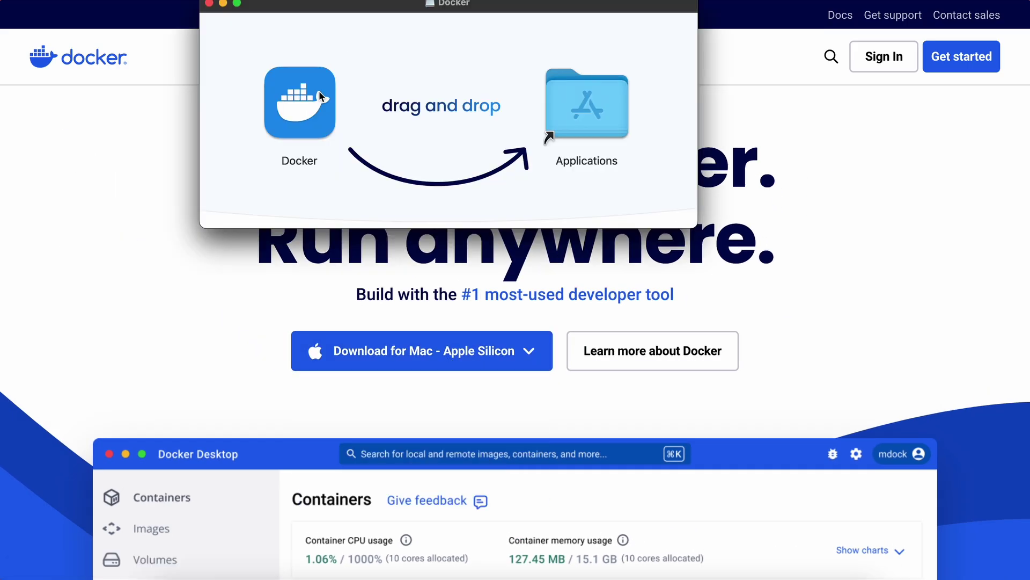
pyautogui.moveTo(300, 102); pyautogui.dragTo(619, 102)
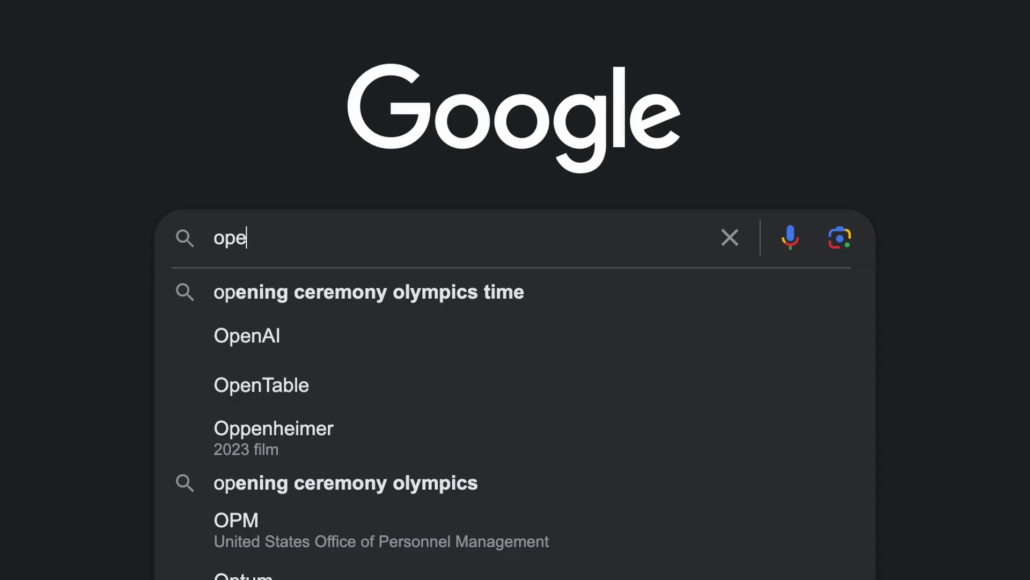
# Search for openwebui and copy the default docker run command from its GitHub README.
pyautogui.write('nwebui')
pyautogui.press('Return')
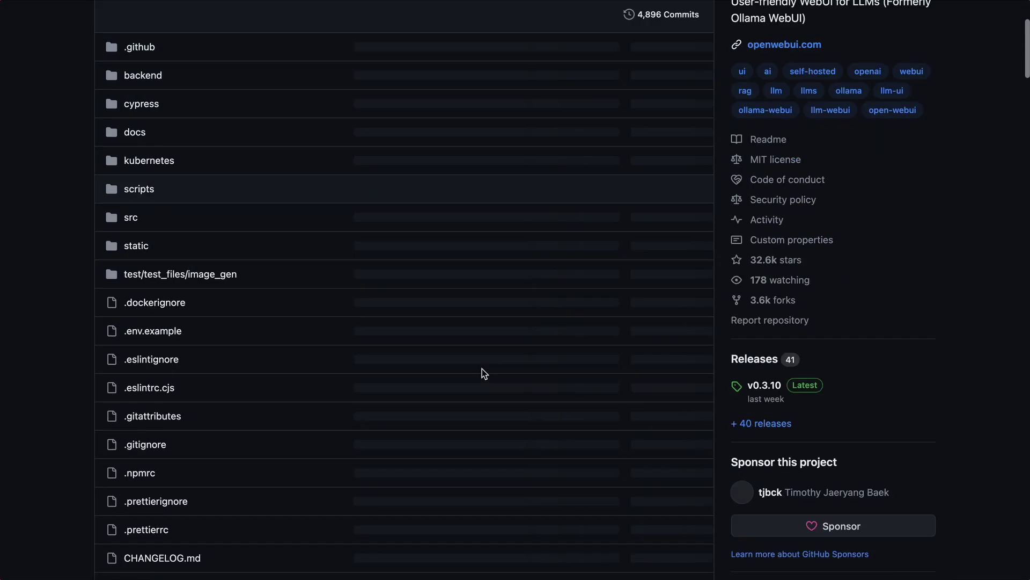
pyautogui.scroll(-15, 483, 370)
pyautogui.scroll(-20, 482, 369)
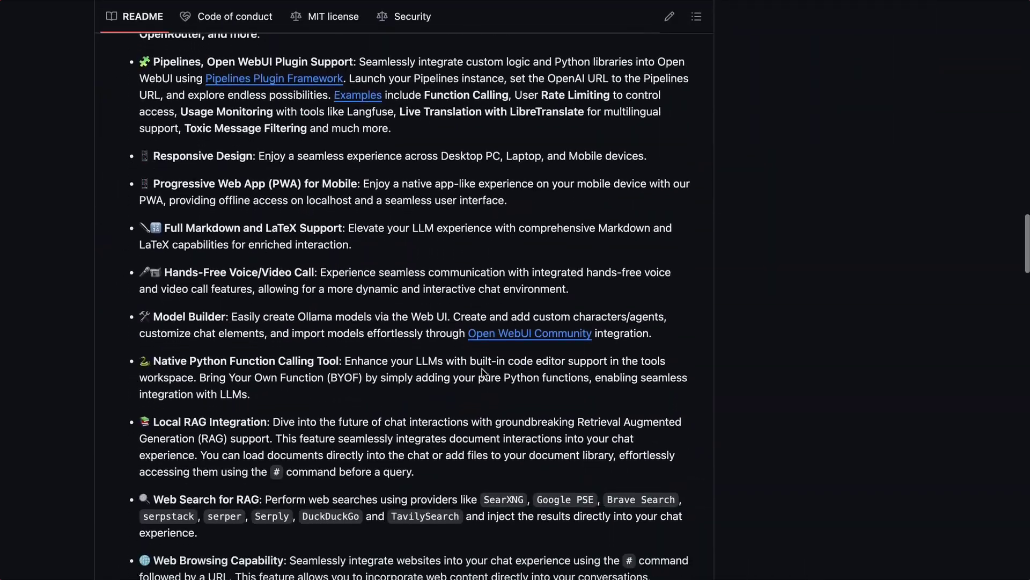
pyautogui.scroll(-3, 483, 370)
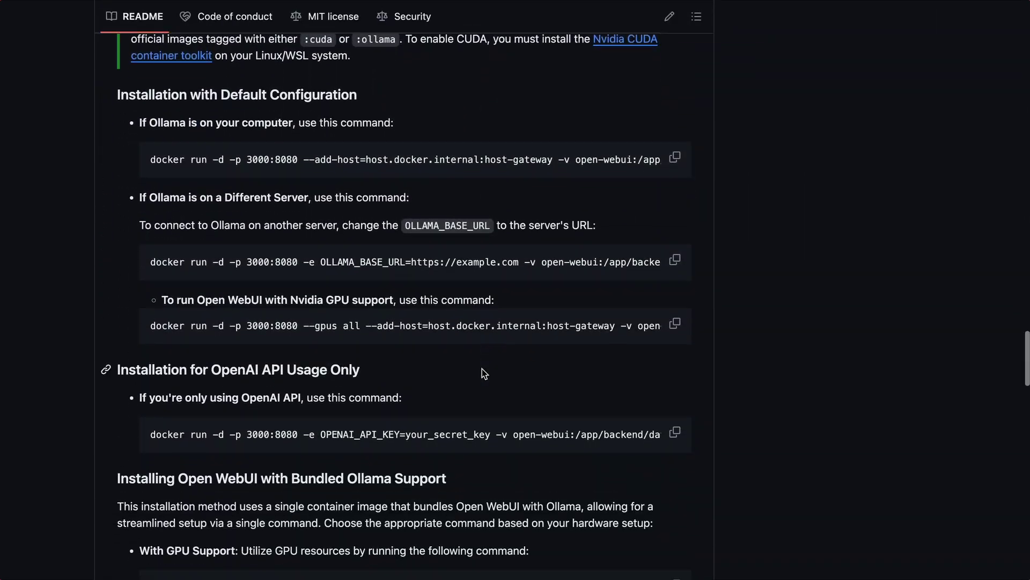
pyautogui.click(674, 155)
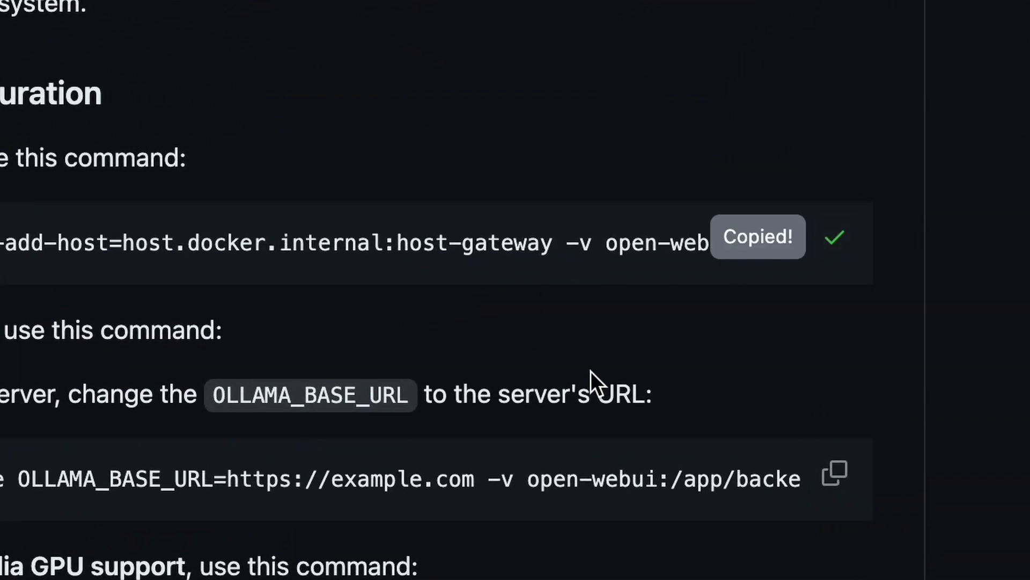
# Exit the Ollama chat with /exit and run the copied docker command in Terminal.
pyautogui.press('super+Tab')
pyautogui.write('/exit')
pyautogui.press('Return')
pyautogui.press('super+v')
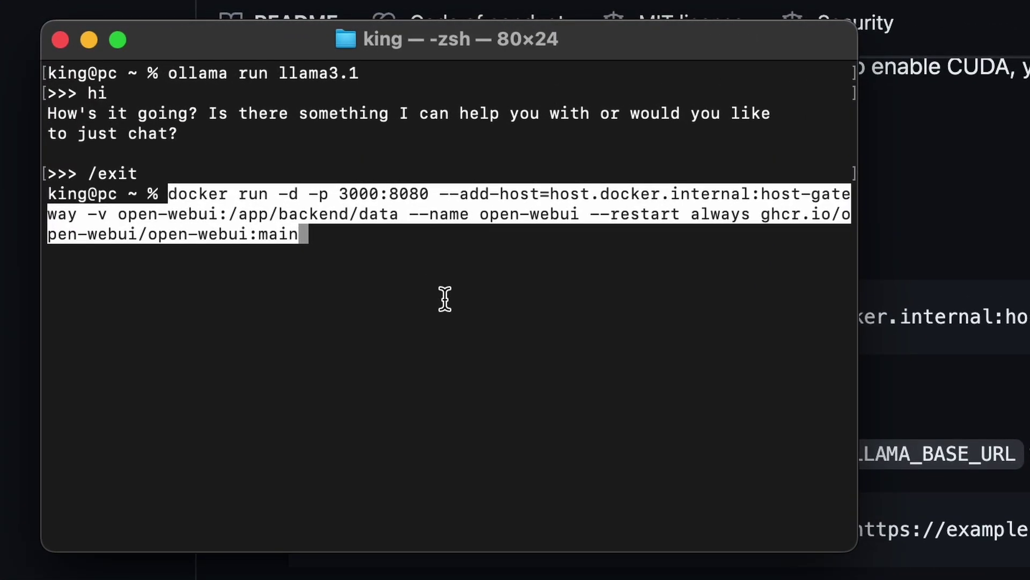
pyautogui.press('Return')
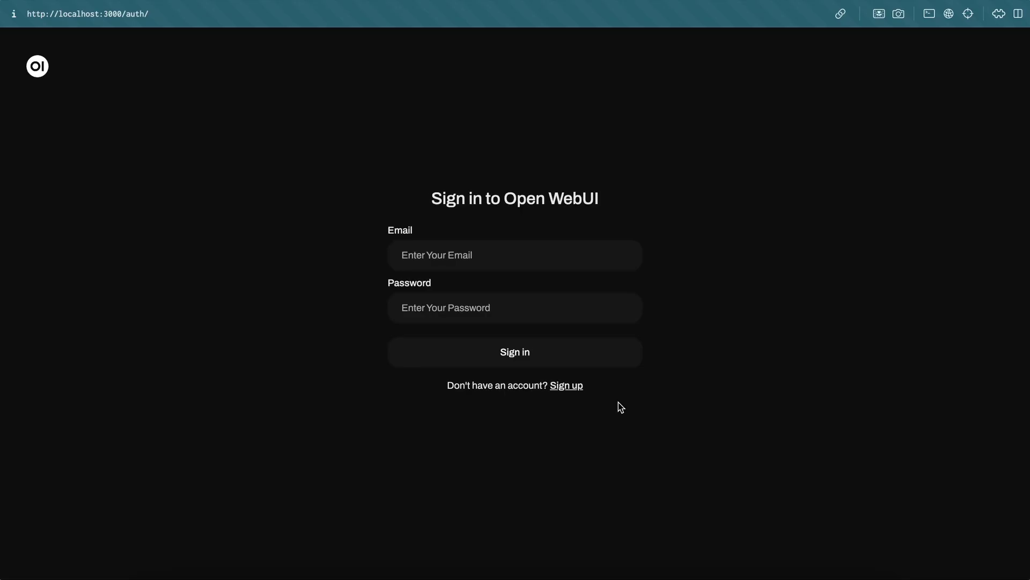
# Sign up for a new Open WebUI account with a name, e-mail address and pasted password.
pyautogui.click(566, 386)
pyautogui.click(514, 234)
pyautogui.write('abcd')
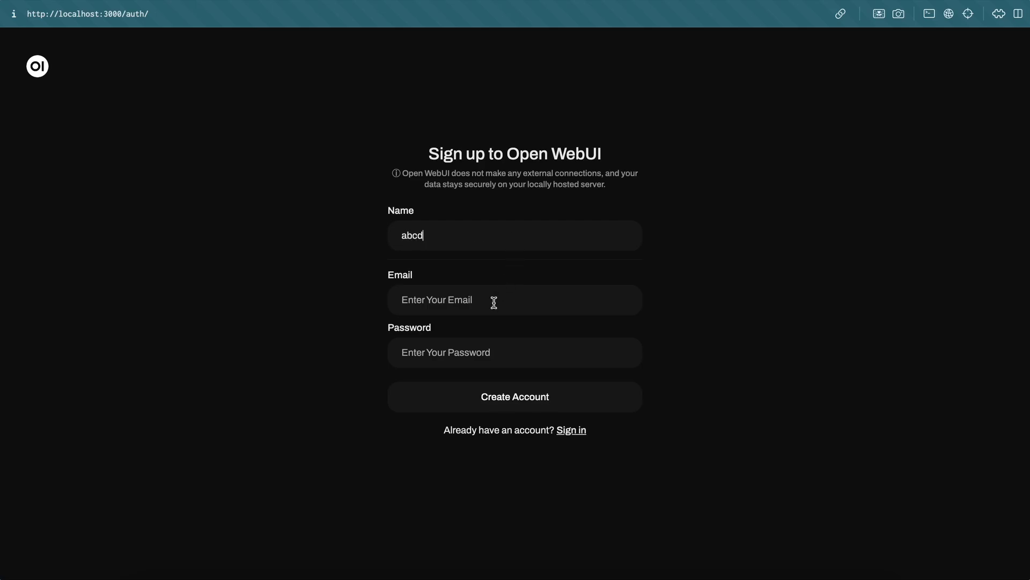
pyautogui.click(494, 302)
pyautogui.write('abcd@abcd.com')
pyautogui.hotkey('ctrl', 'a')
pyautogui.click(467, 354)
pyautogui.hotkey('ctrl', 'v')
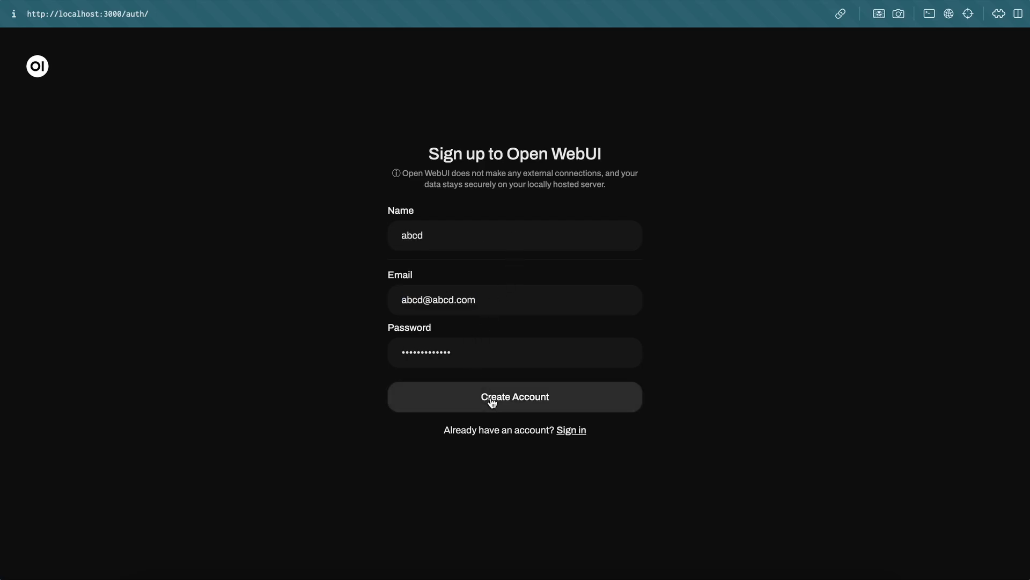
pyautogui.click(492, 402)
# Decline the browser's save-password prompt and scroll through the What's New release notes.
pyautogui.click(424, 349)
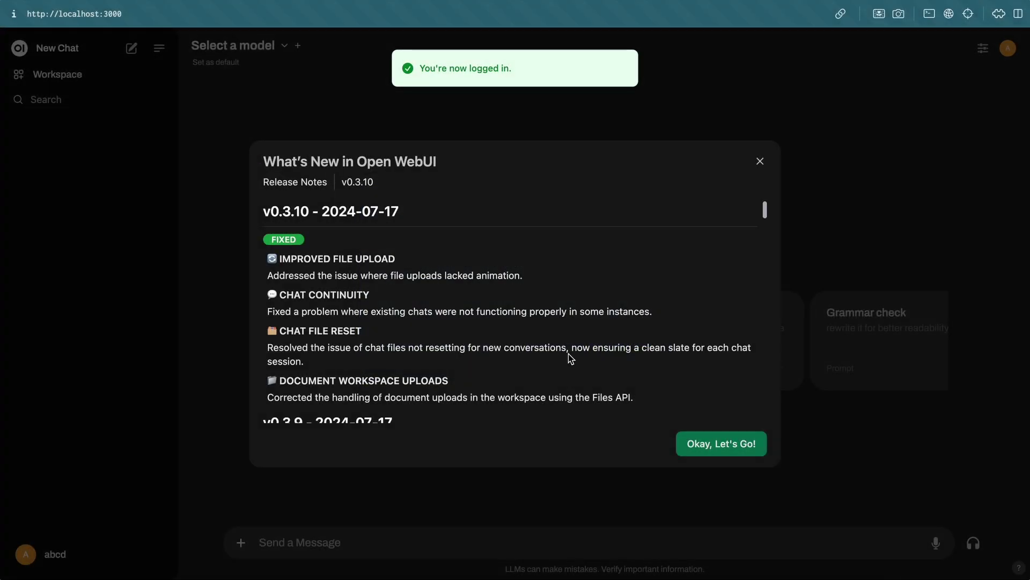
pyautogui.scroll(-15, 617, 314)
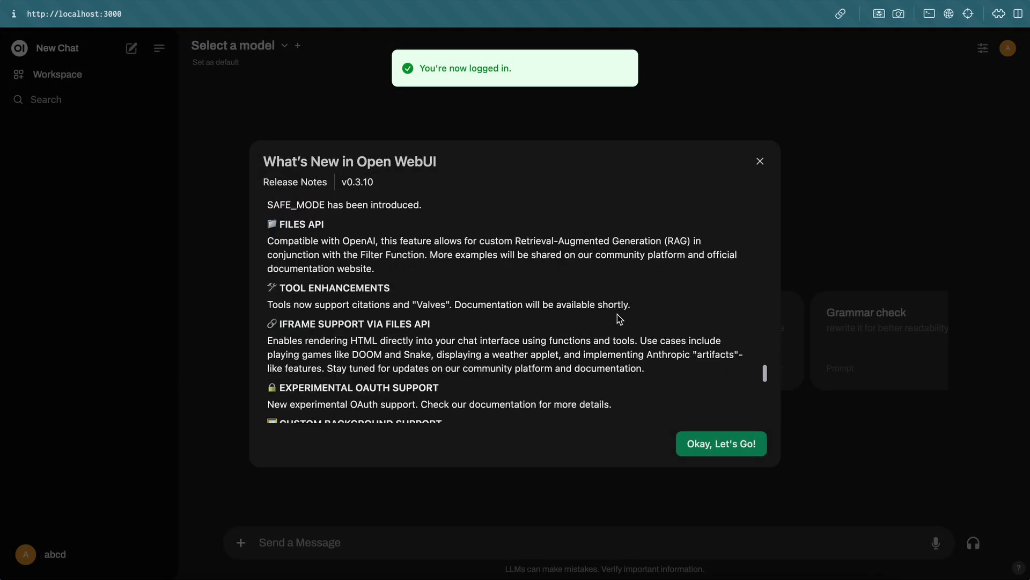
pyautogui.scroll(-5, 617, 313)
# Close the release notes and pick llama3.1:latest from the model selector.
pyautogui.click(724, 449)
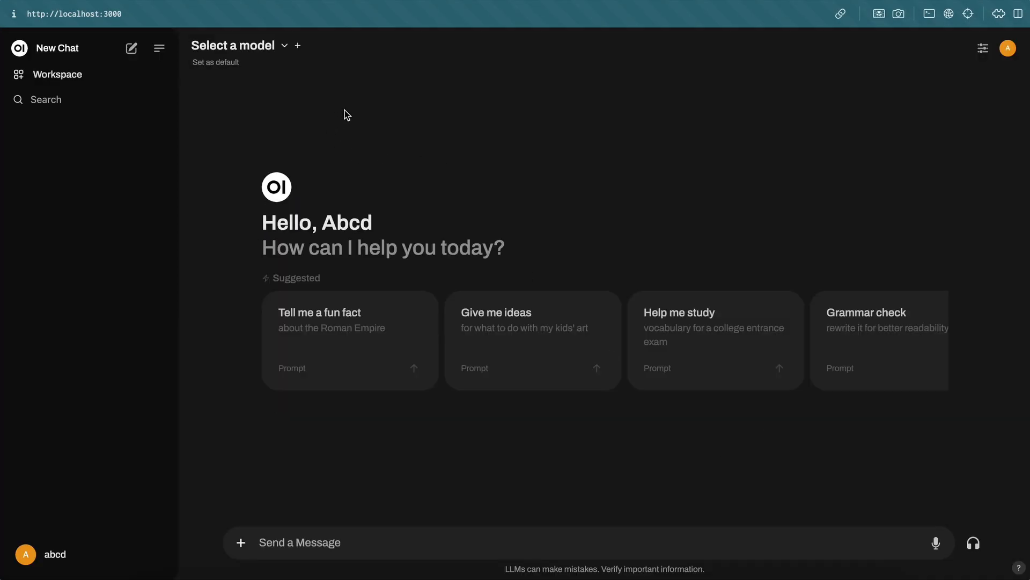
pyautogui.click(275, 57)
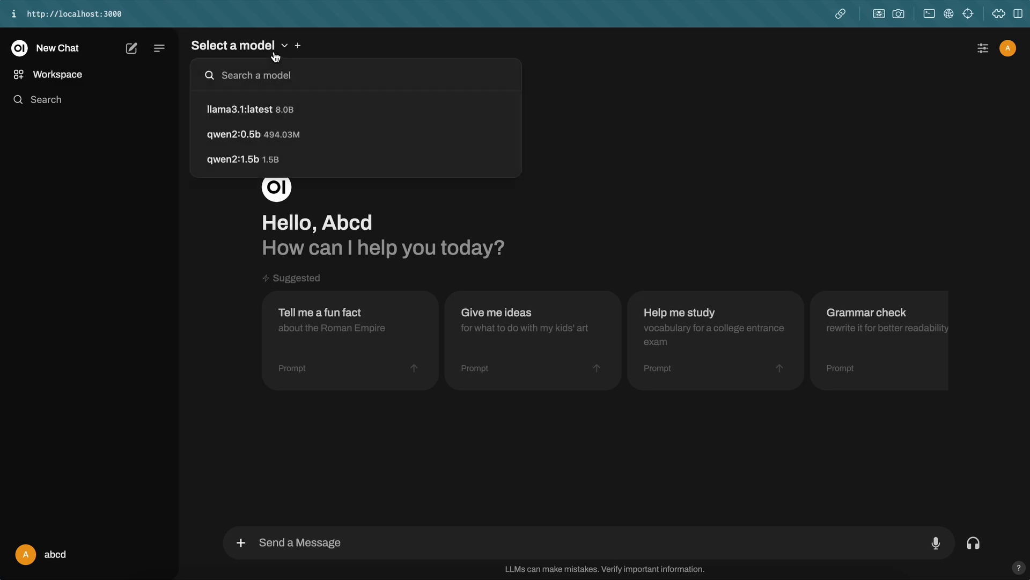
pyautogui.click(265, 114)
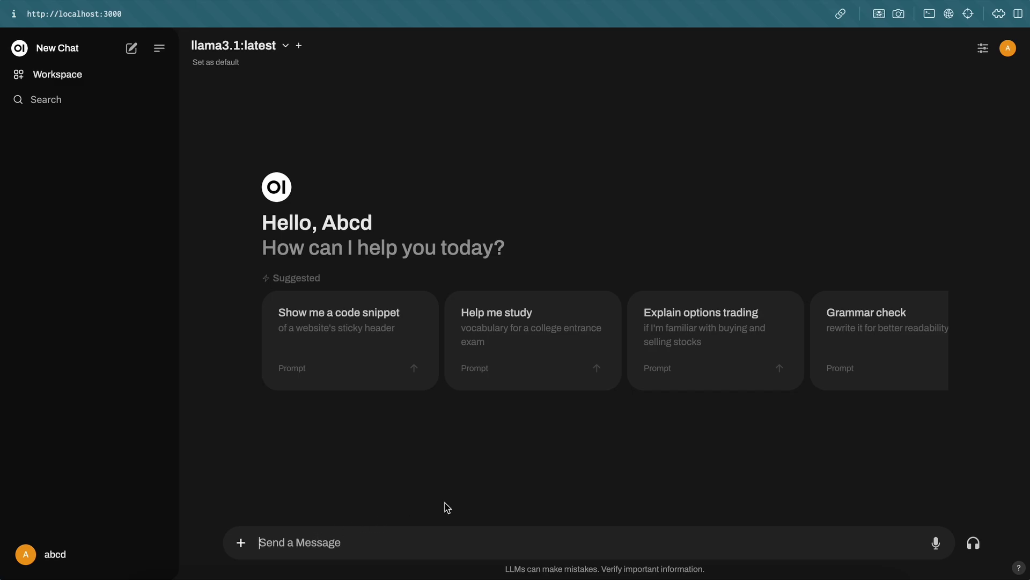
# Send 'hi' to llama3.1:latest and view the reply's generation stats.
pyautogui.write('hi')
pyautogui.press('Return')
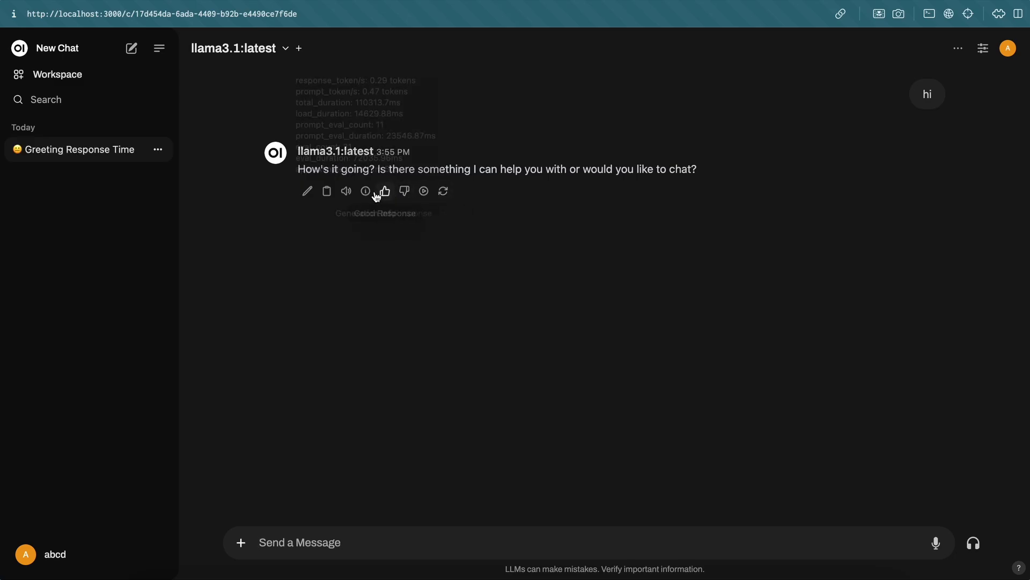
pyautogui.moveTo(366, 193)
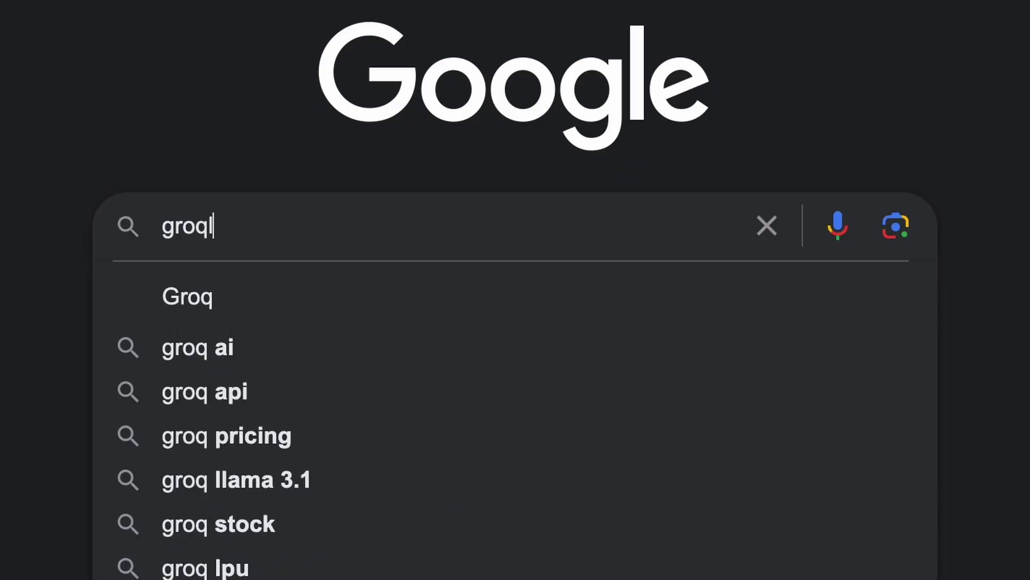
# Find the GroqCloud console, create an API key named 'yo', and copy it.
pyautogui.write('cloud')
pyautogui.press('Return')
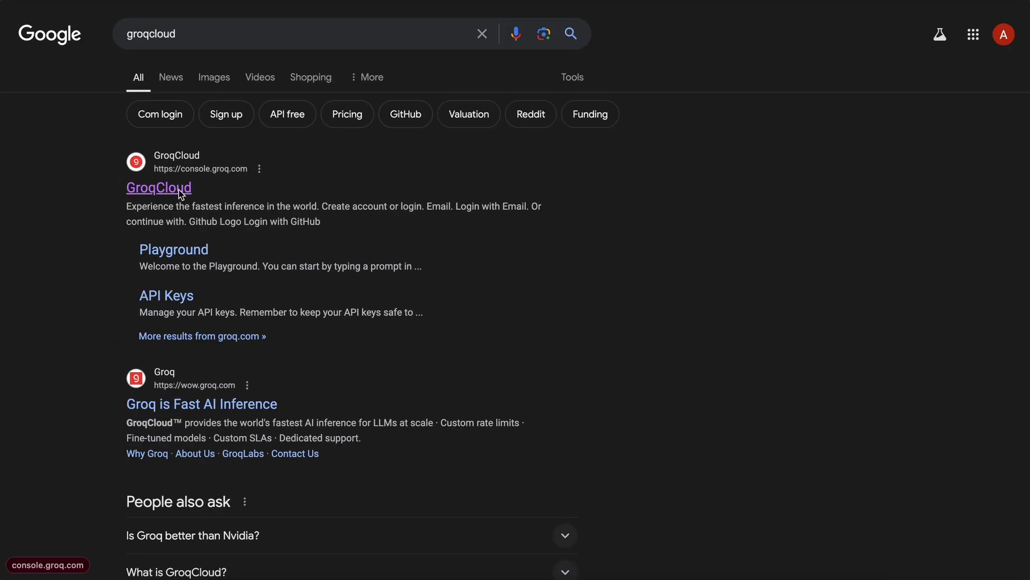
pyautogui.click(161, 184)
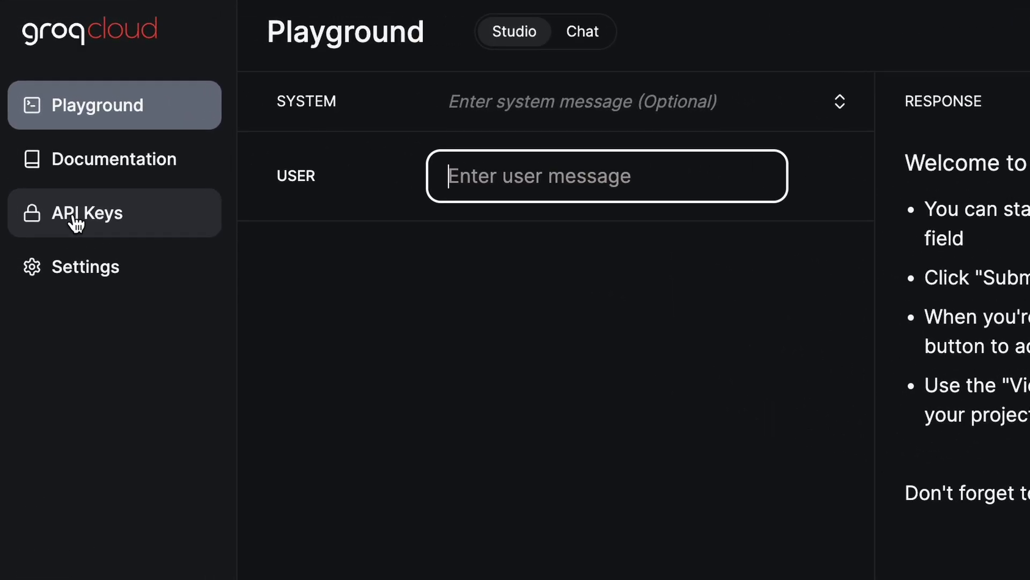
pyautogui.click(76, 224)
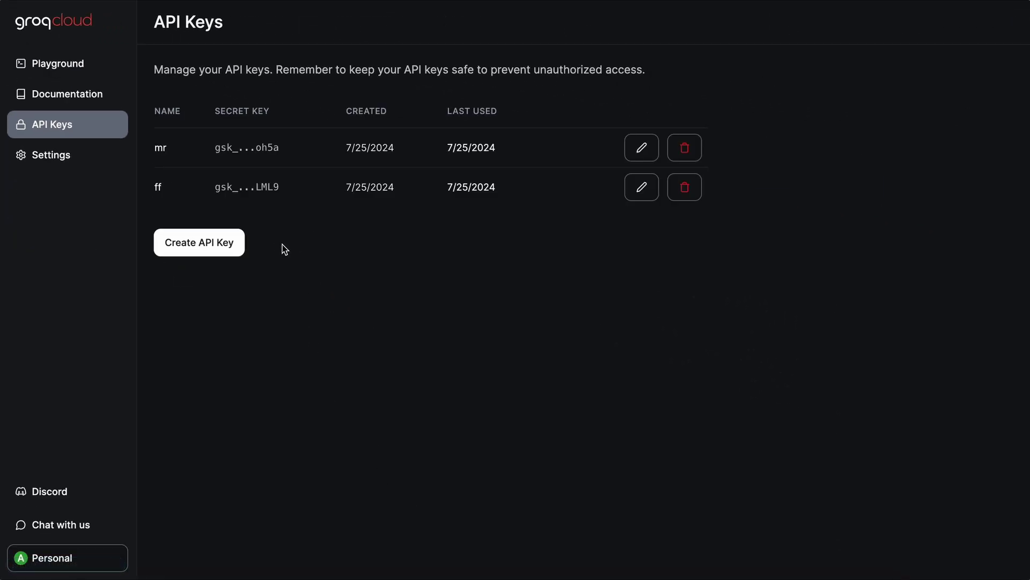
pyautogui.click(219, 247)
pyautogui.write('yo')
pyautogui.press('Return')
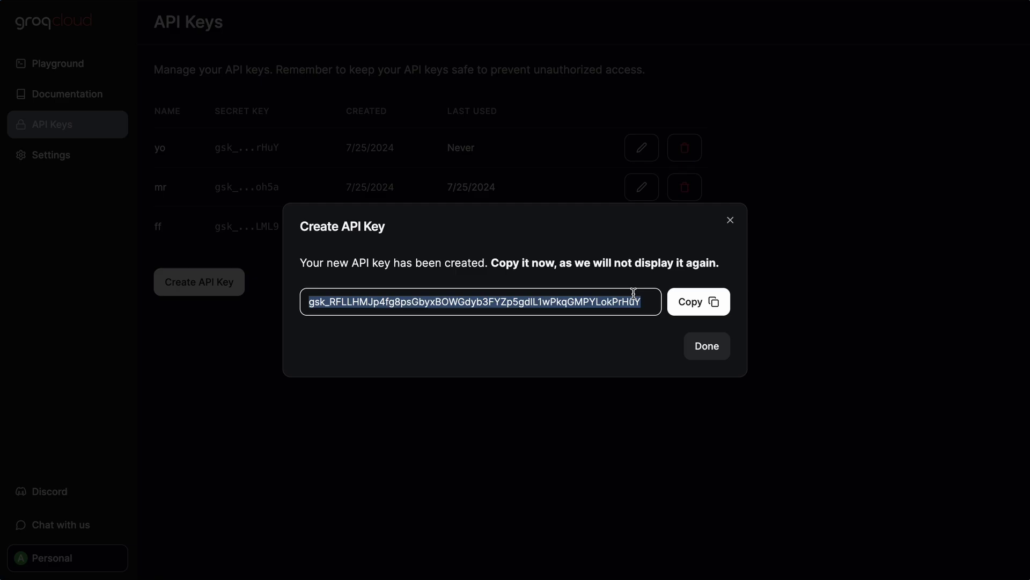
pyautogui.click(689, 301)
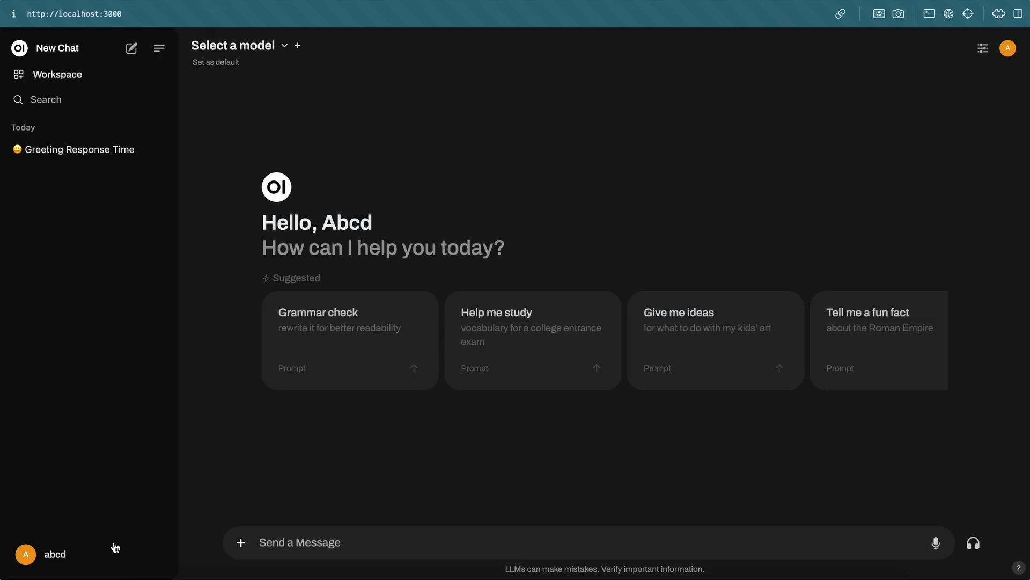
pyautogui.click(115, 546)
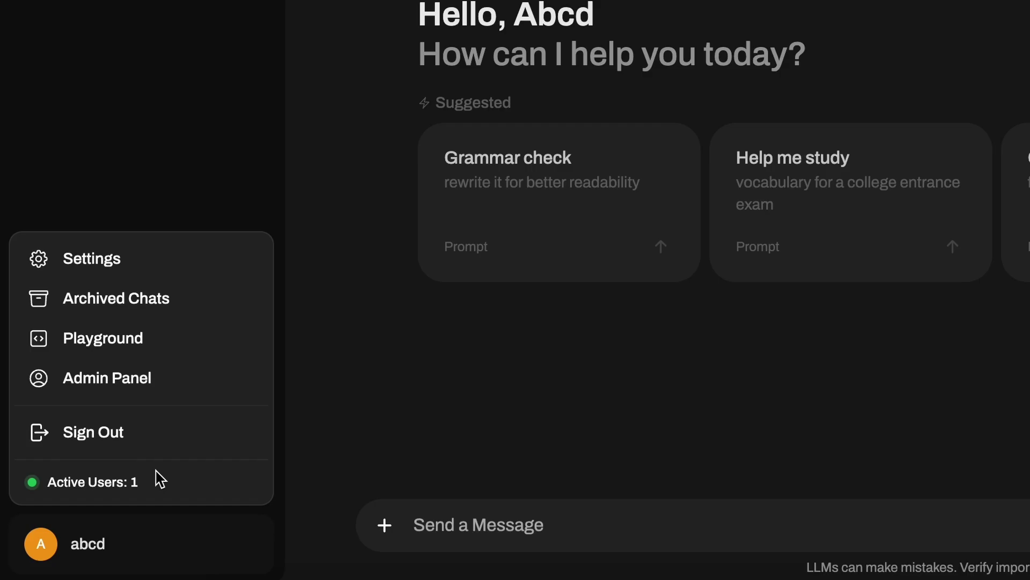
pyautogui.click(120, 378)
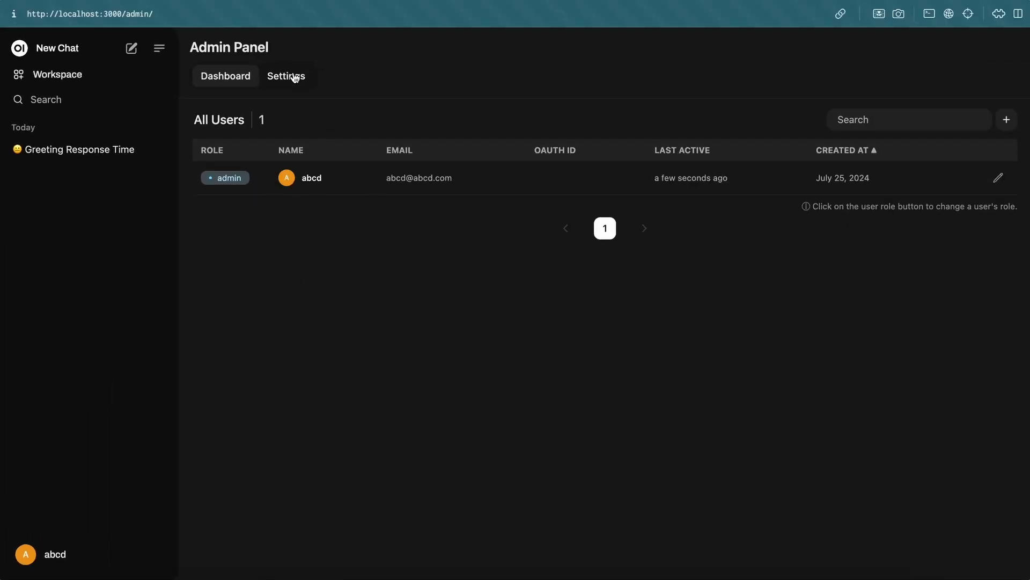
pyautogui.click(295, 78)
pyautogui.click(263, 188)
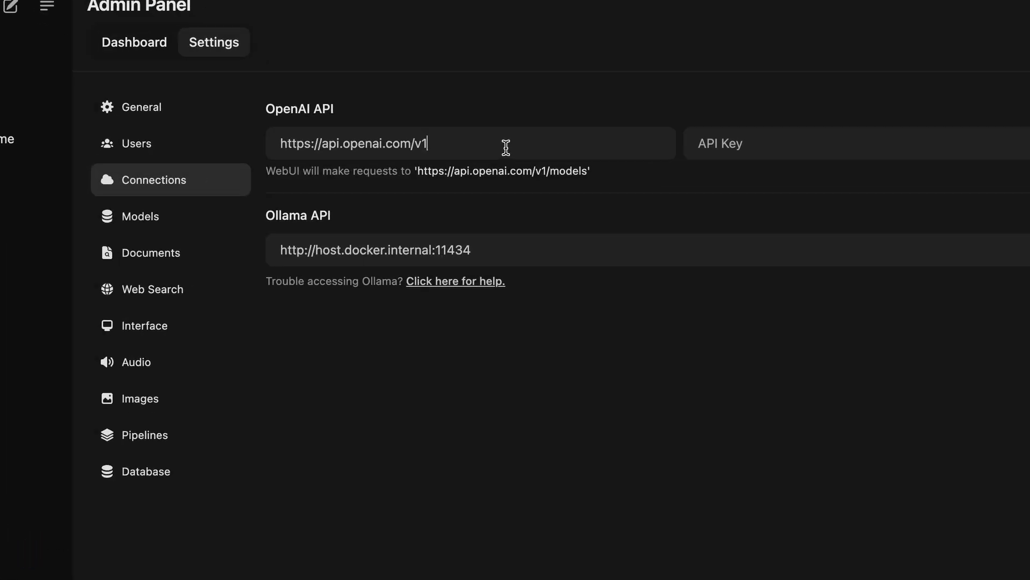
pyautogui.tripleClick(518, 158)
pyautogui.press('super+v')
pyautogui.click(891, 128)
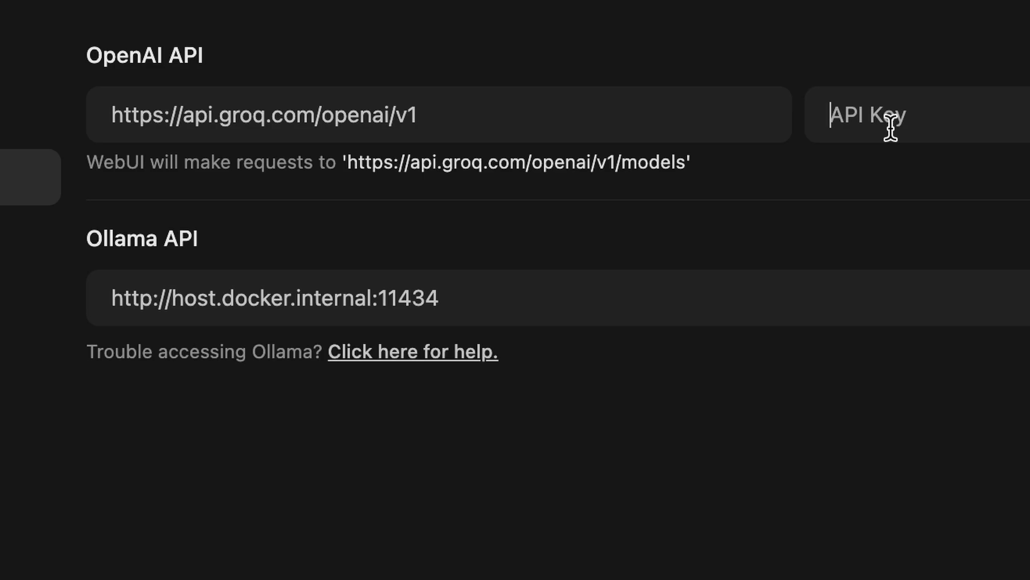
pyautogui.press('super+v')
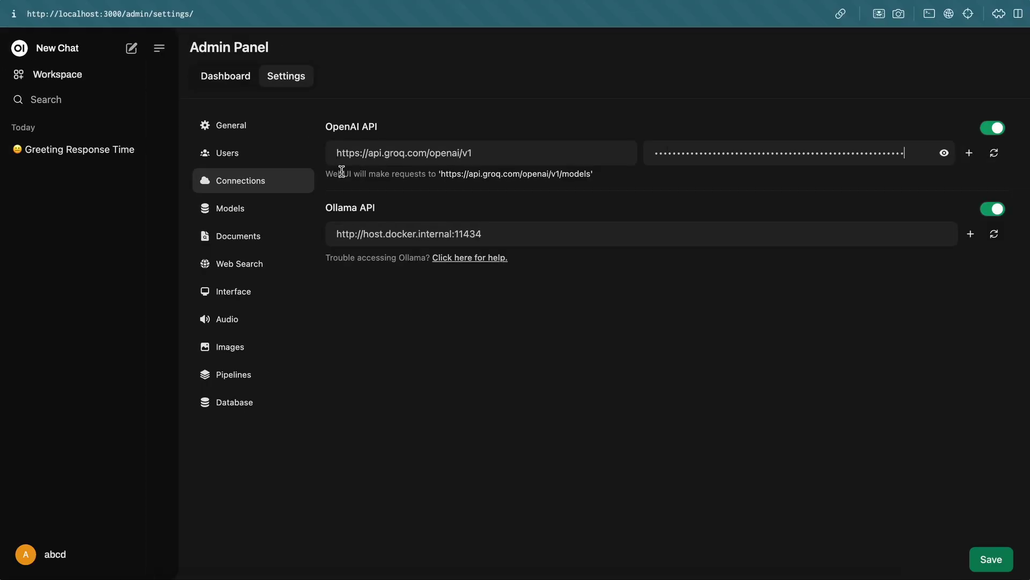
pyautogui.click(986, 559)
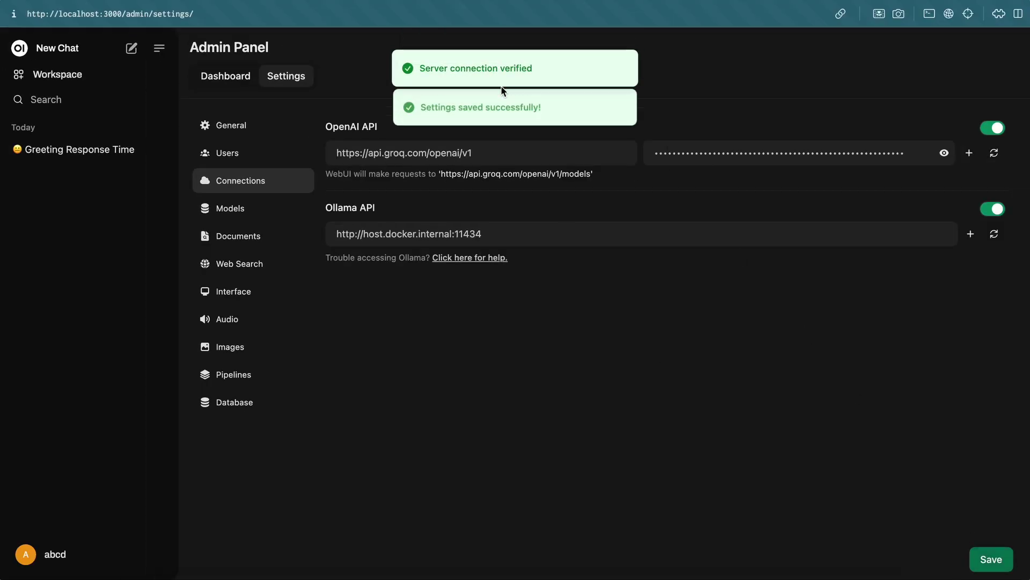
pyautogui.click(94, 55)
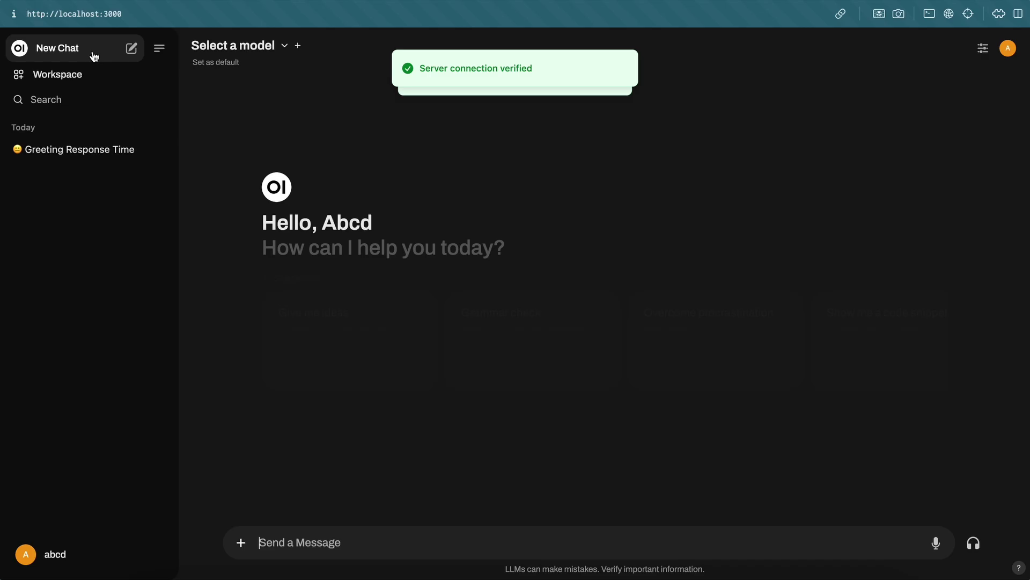
# Switch the chat model to llama-3.1-70b-versatile and send it 'Hi'.
pyautogui.click(281, 49)
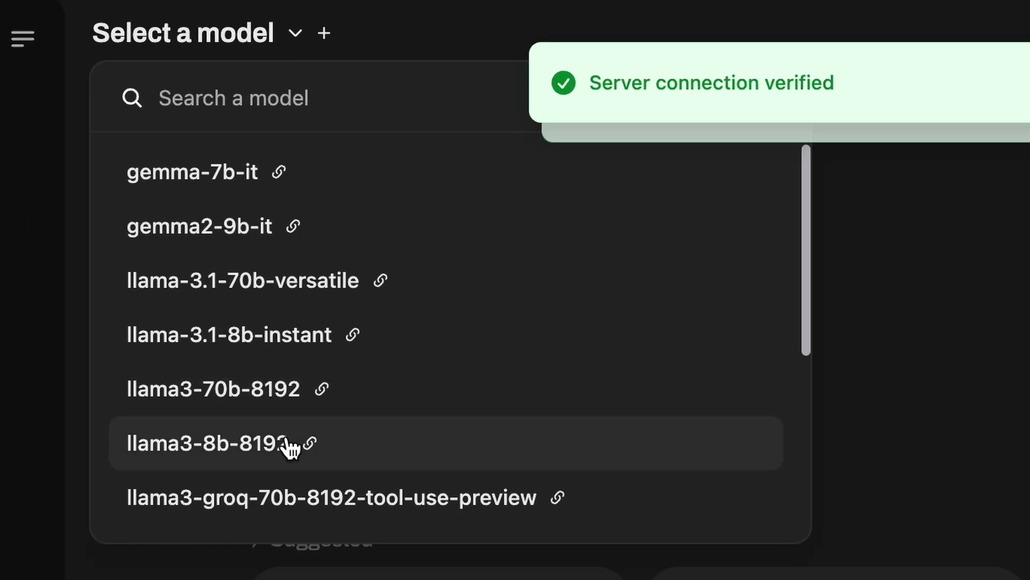
pyautogui.scroll(-2, 282, 235)
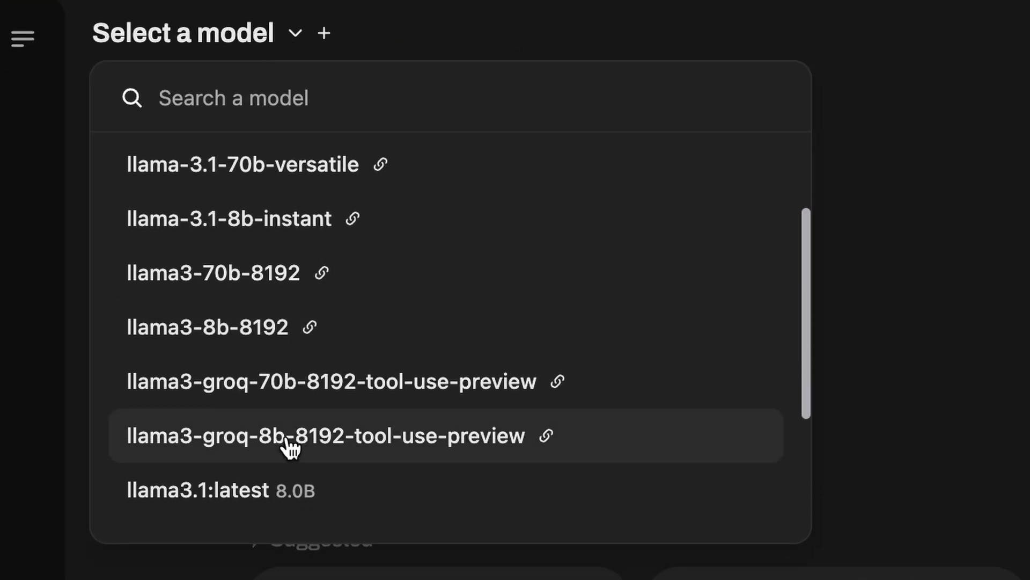
pyautogui.scroll(-4, 290, 447)
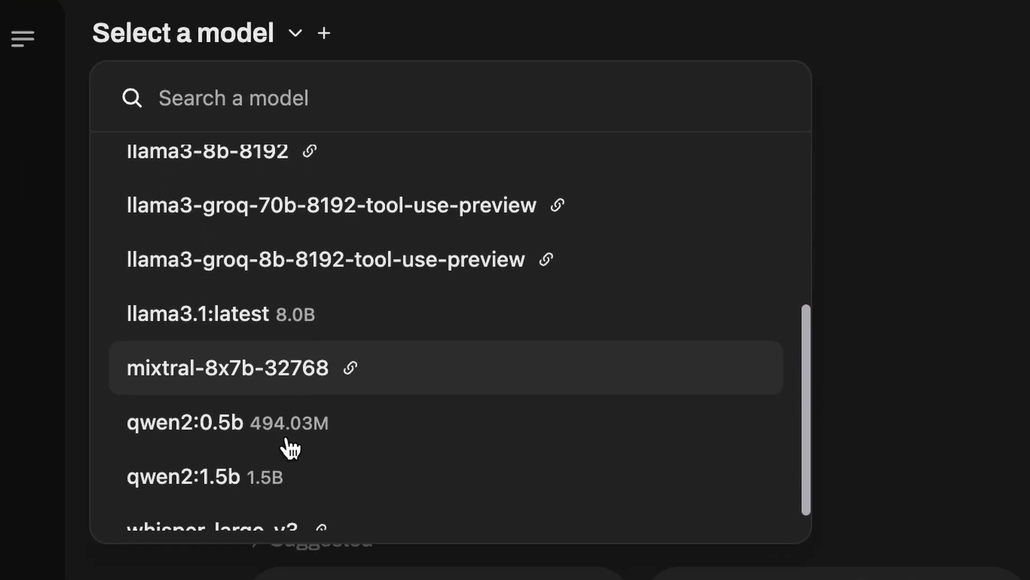
pyautogui.scroll(4, 290, 447)
pyautogui.scroll(2, 290, 447)
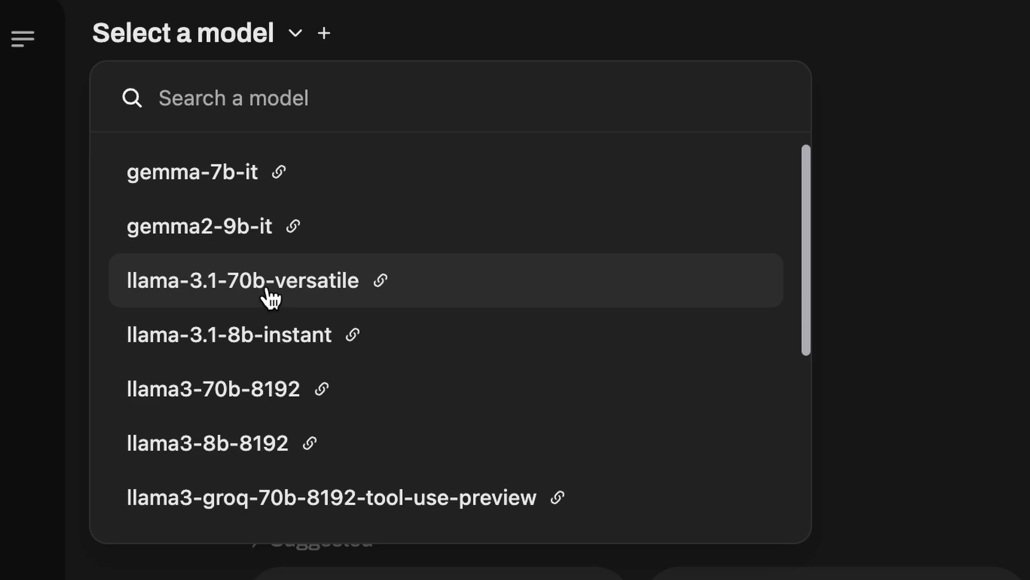
pyautogui.click(265, 299)
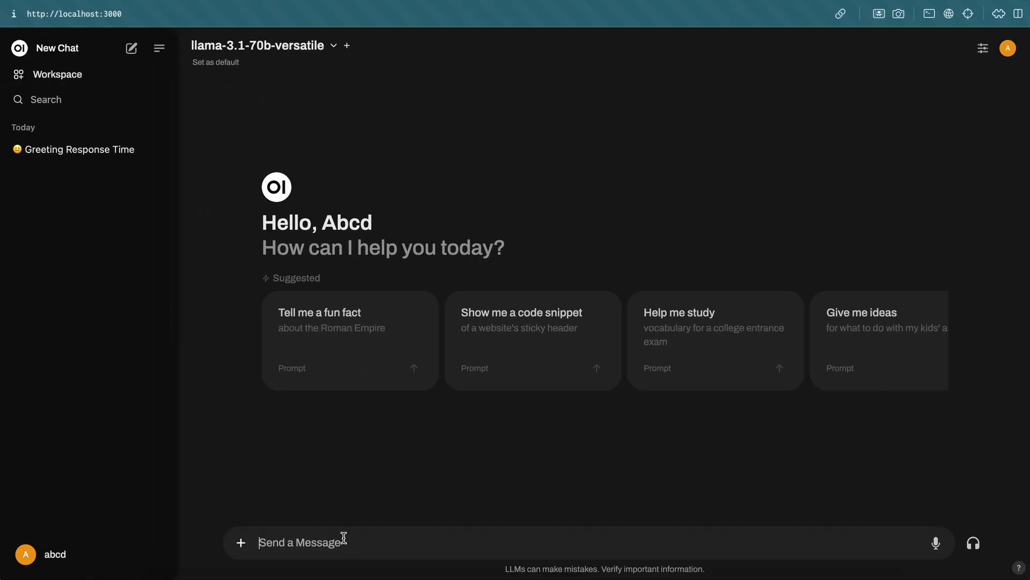
pyautogui.write('Hi')
pyautogui.press('Return')
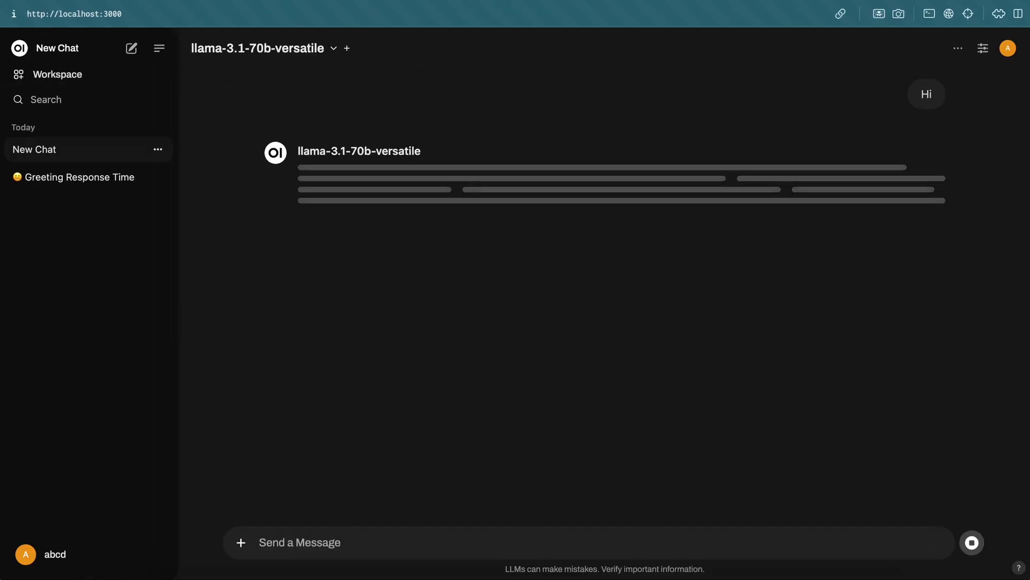
# Send the follow-up messages 'What's up?' and 'Nothing much!' to the Groq model.
pyautogui.write('What')
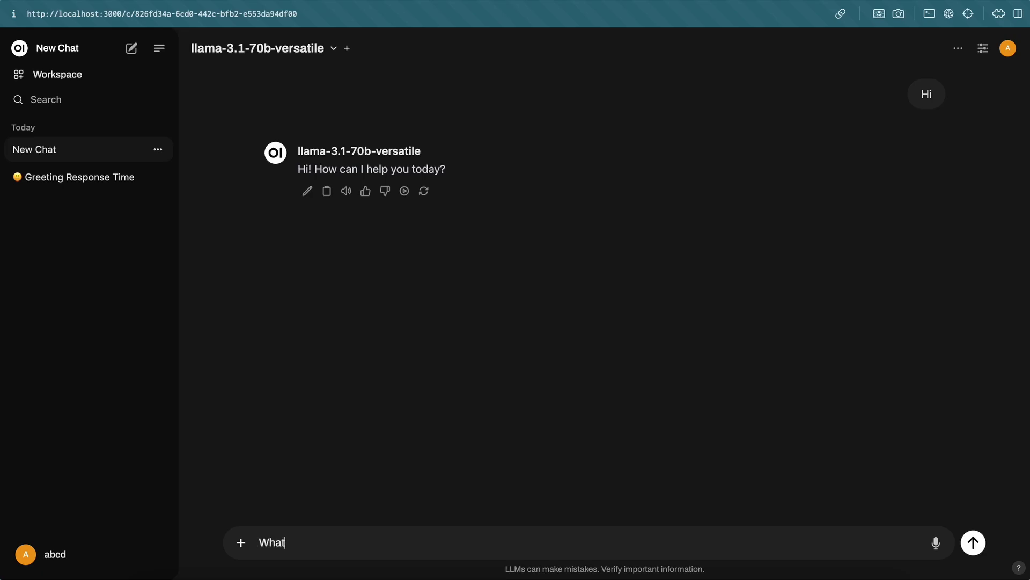
pyautogui.write("'s up?")
pyautogui.press('Return')
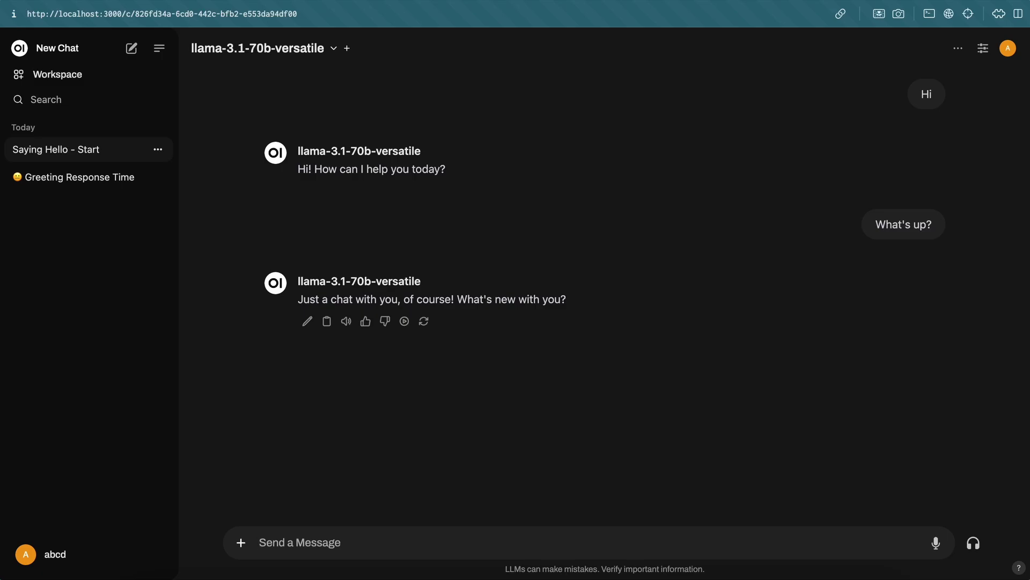
pyautogui.write('Nothing much!')
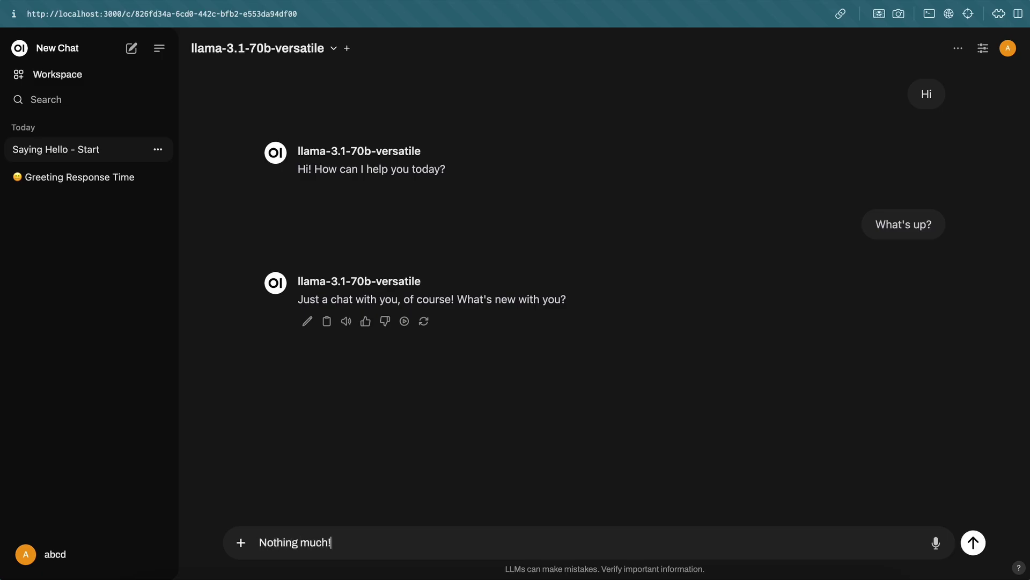
pyautogui.press('Return')
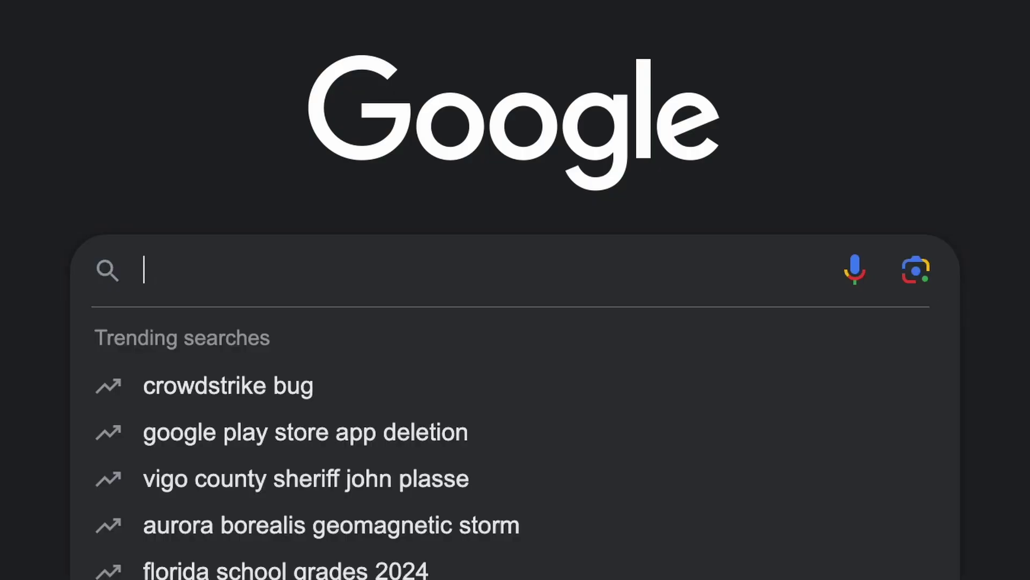
# Search Google for 'togetherai' and go to the Together AI website.
pyautogui.write('togetherai')
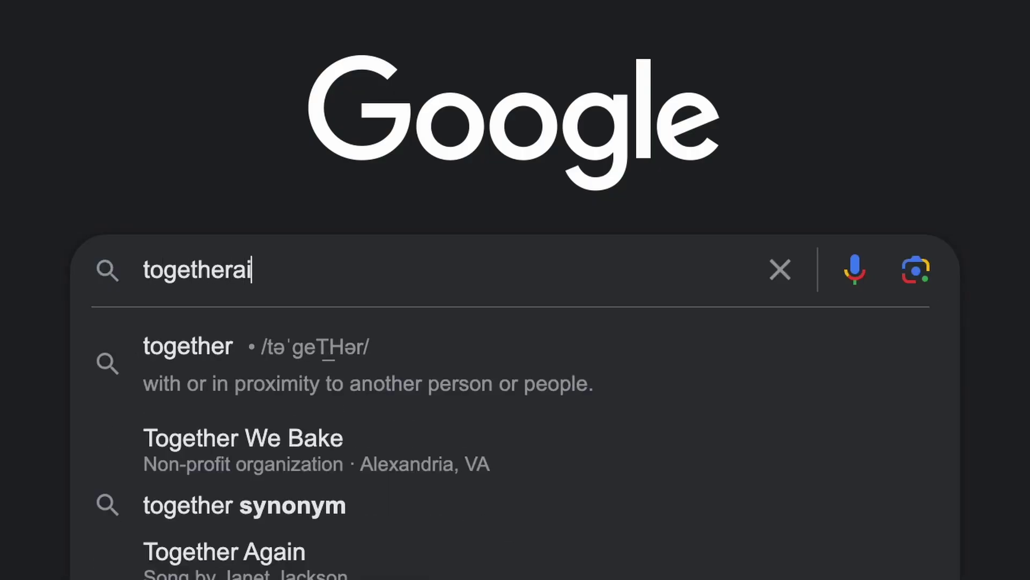
pyautogui.press('Return')
pyautogui.click(185, 188)
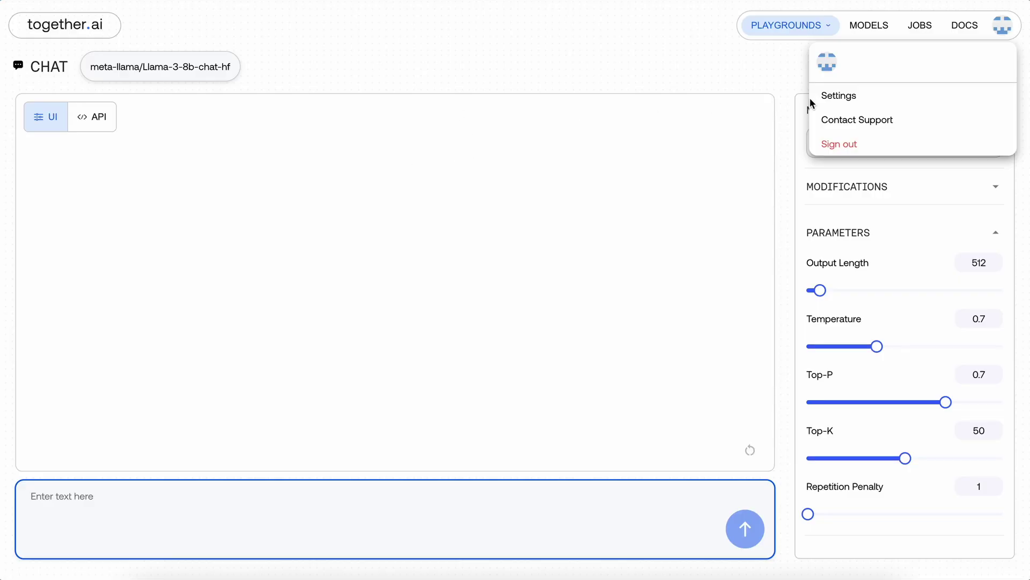
# Copy the Together AI API key from the account's API Keys settings page.
pyautogui.click(837, 95)
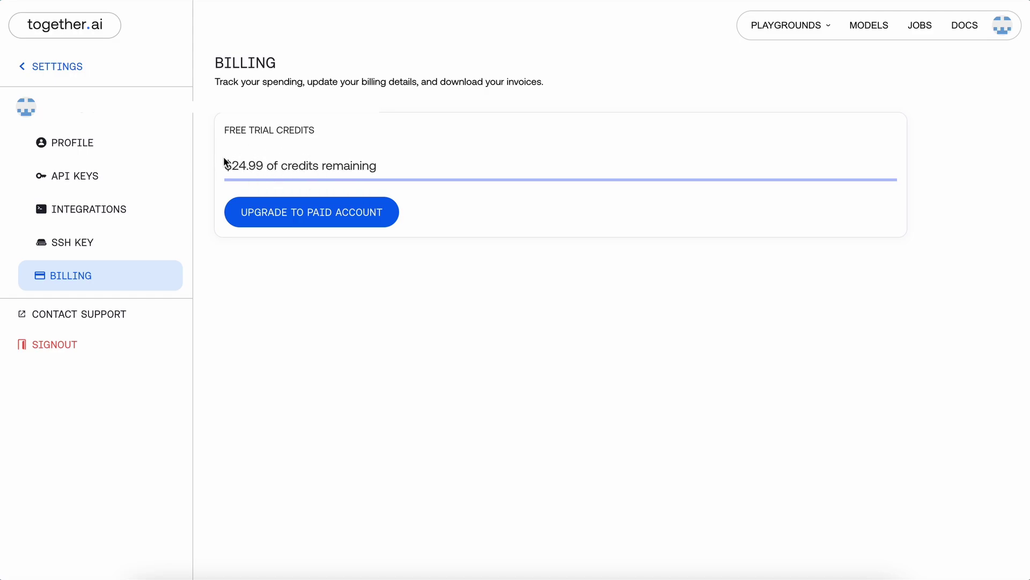
pyautogui.click(115, 179)
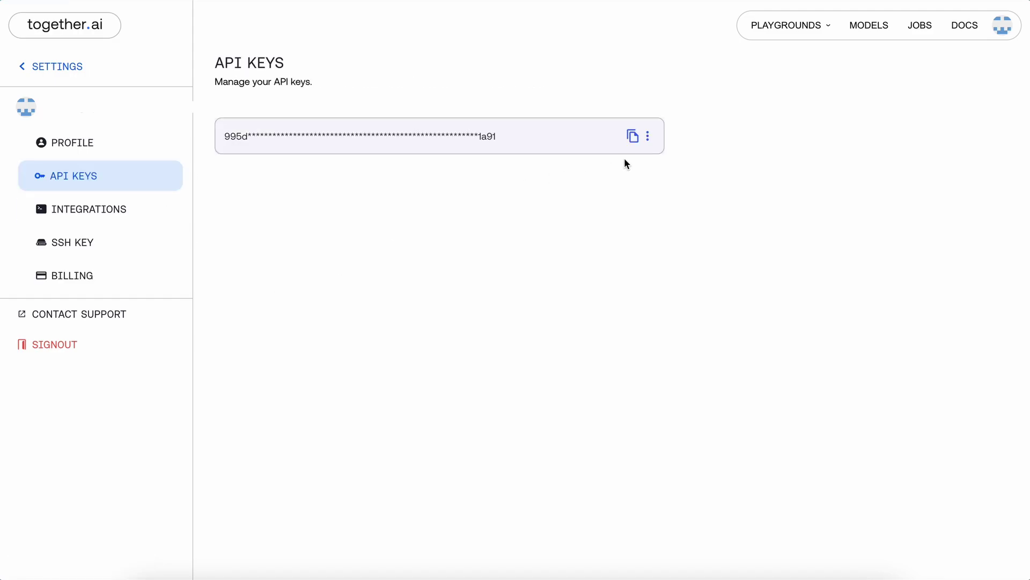
pyautogui.click(633, 138)
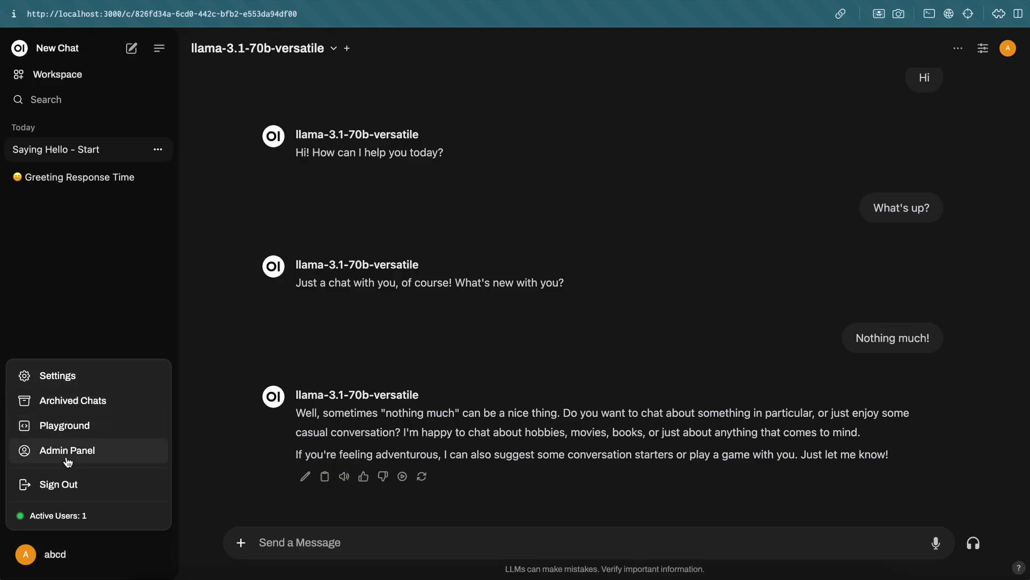
pyautogui.click(67, 454)
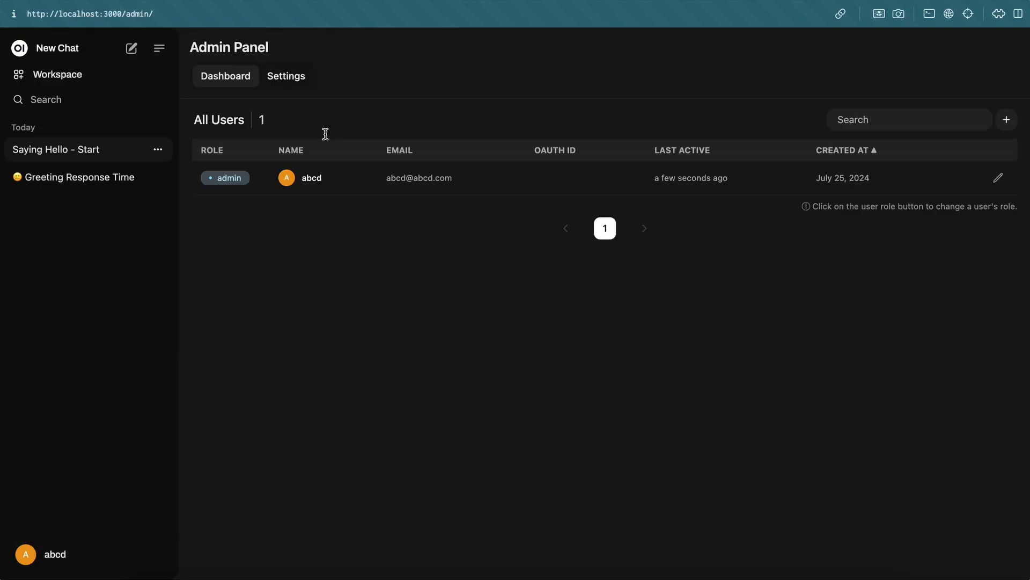
pyautogui.click(288, 77)
pyautogui.click(967, 152)
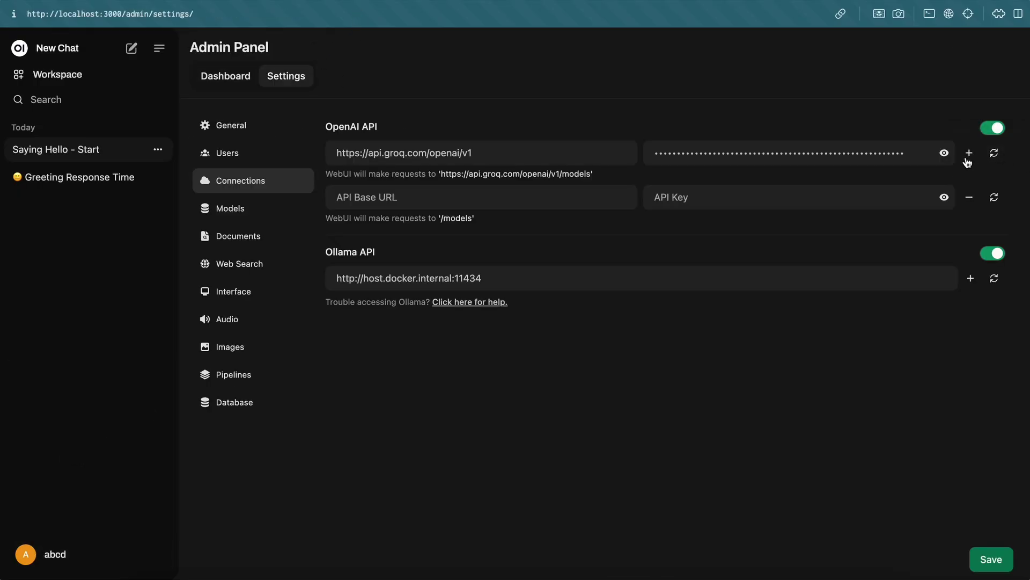
pyautogui.click(479, 196)
pyautogui.press('super+v')
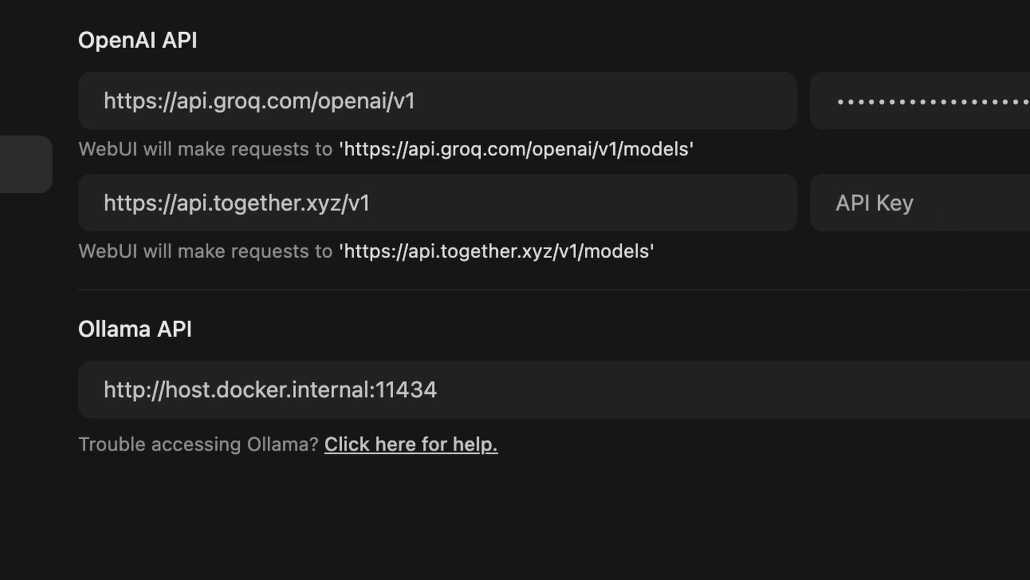
pyautogui.press('super+v')
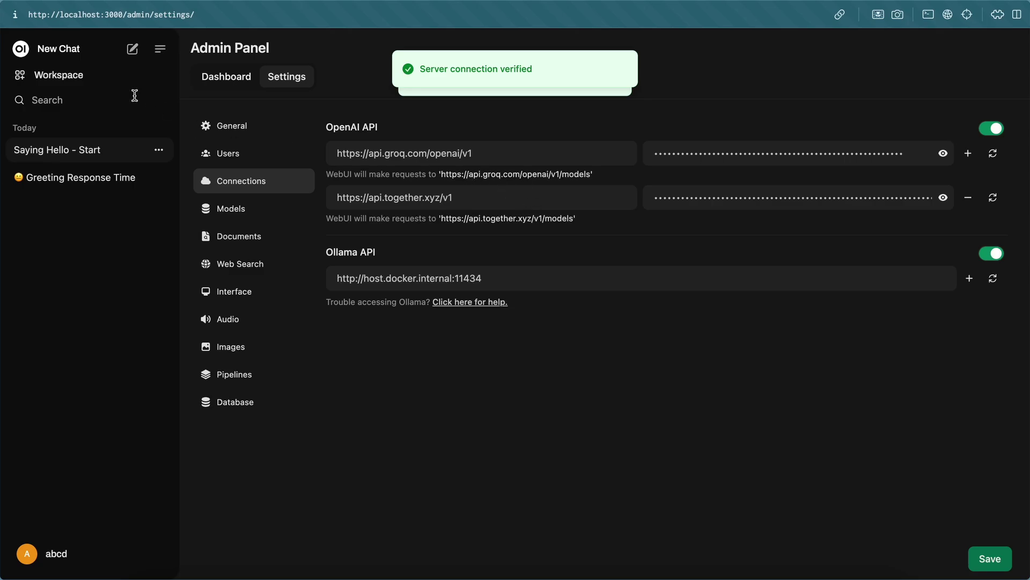
pyautogui.click(82, 50)
# Select meta-llama/Meta-Llama-3.1-405B-Instruct-Turbo as the chat model and send it 'Hi'.
pyautogui.click(228, 47)
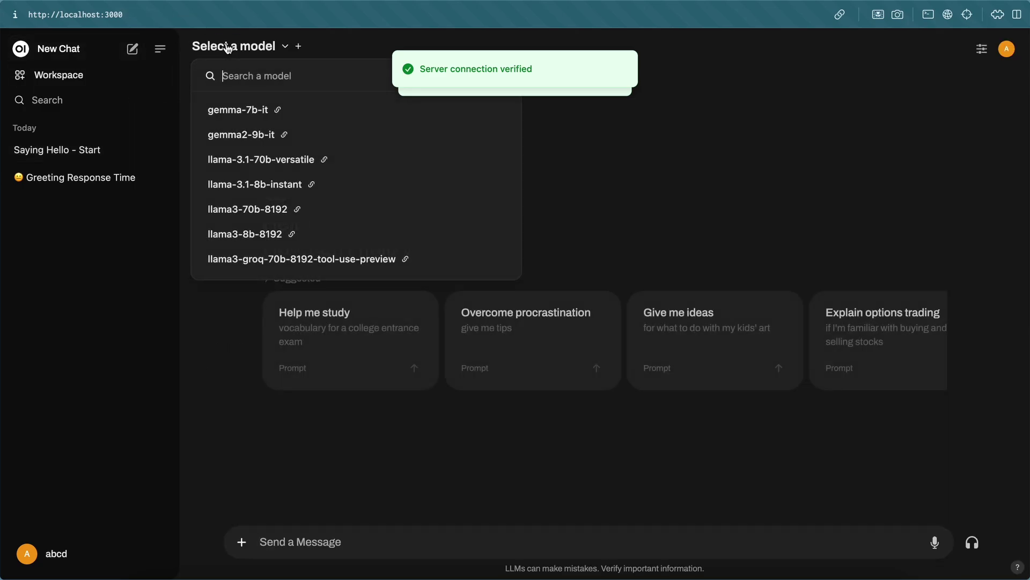
pyautogui.scroll(-10, 290, 224)
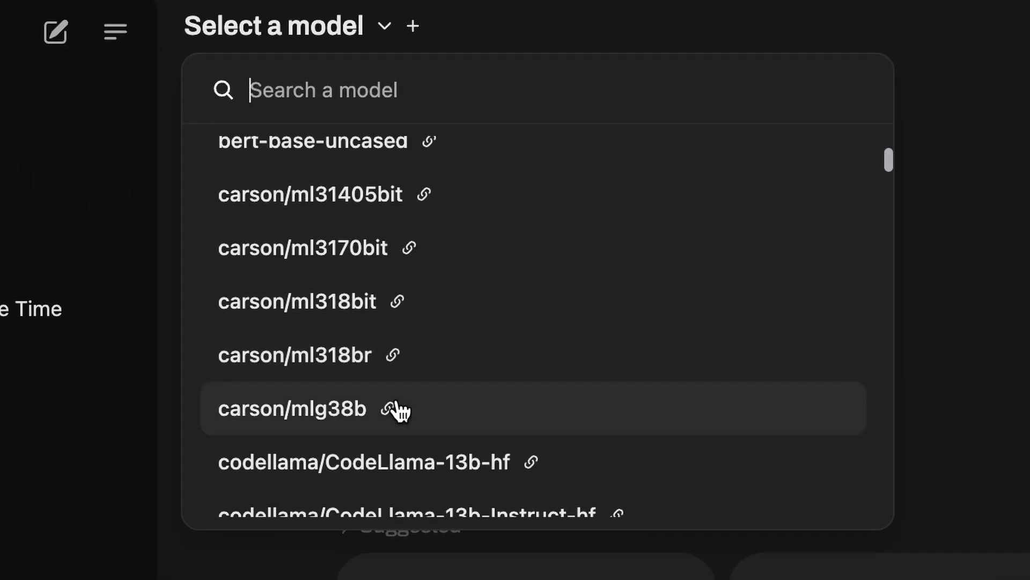
pyautogui.scroll(-20, 400, 411)
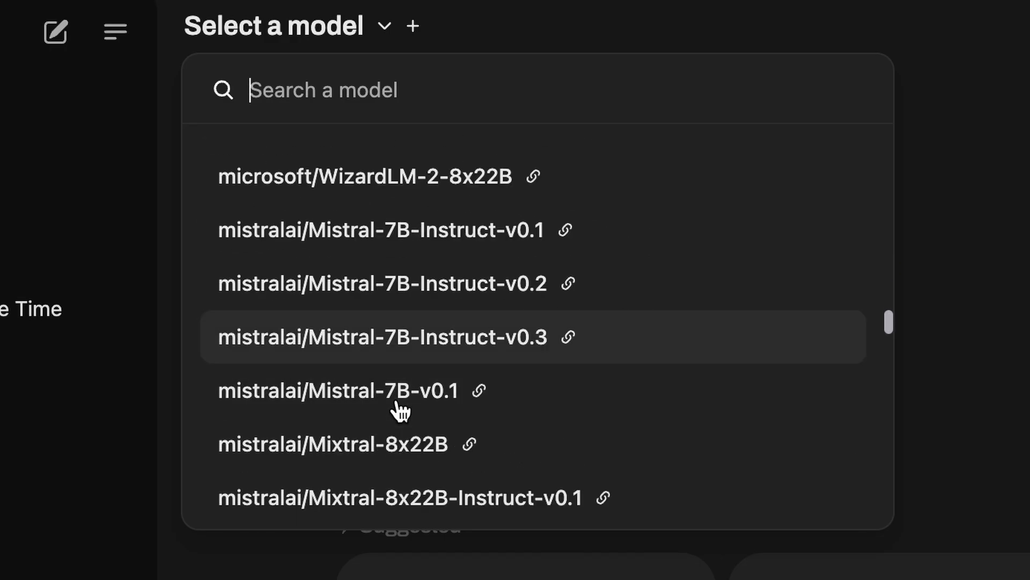
pyautogui.scroll(-5, 398, 409)
pyautogui.scroll(10, 400, 409)
pyautogui.scroll(-2, 467, 419)
pyautogui.scroll(1, 464, 418)
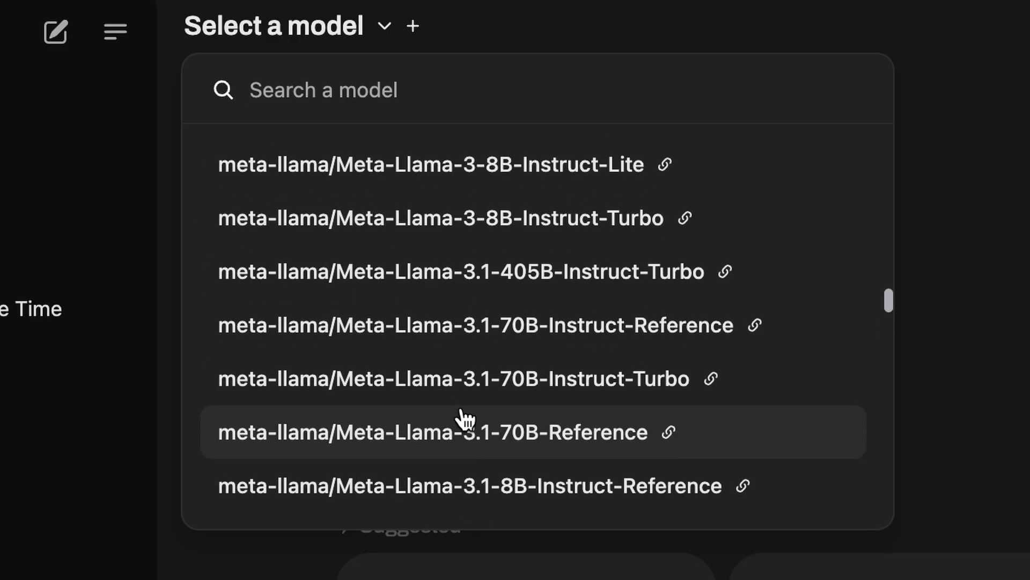
pyautogui.click(489, 282)
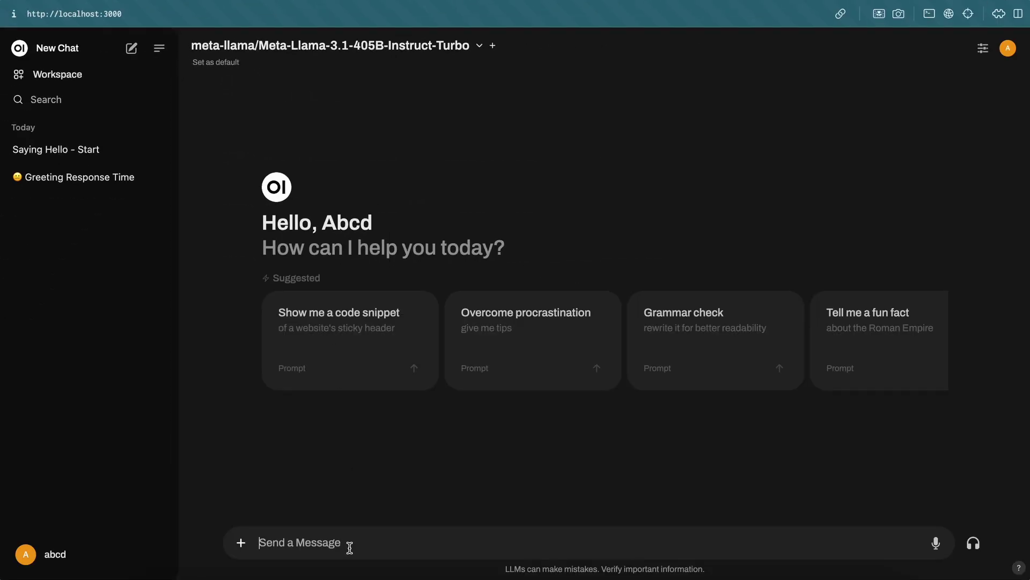
pyautogui.write('Hi')
pyautogui.press('Return')
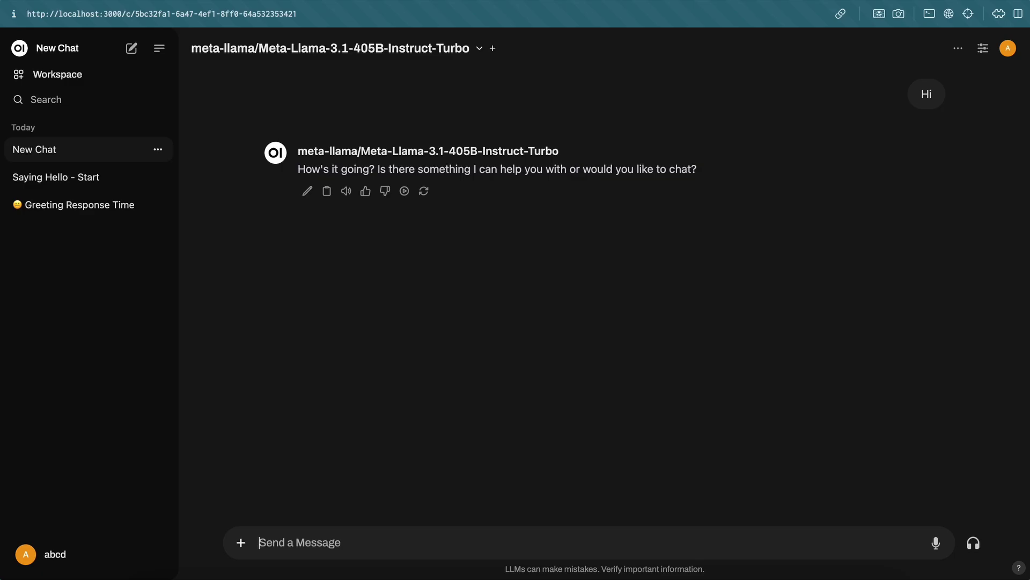
# Send 'Who are you?' to the 405B Instruct Turbo model.
pyautogui.write('Who are you?')
pyautogui.press('Return')
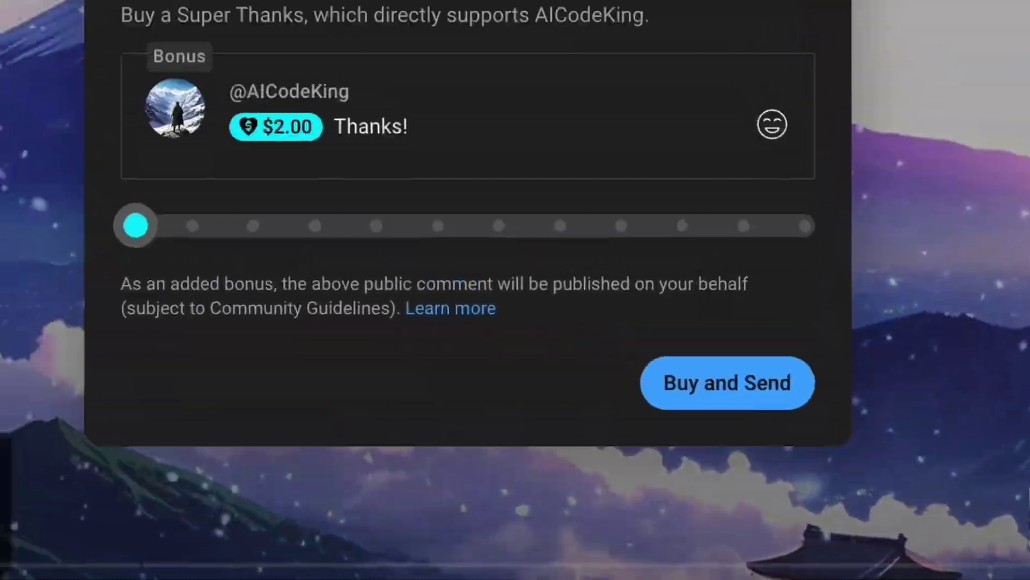
# Drag the Super Thanks slider rightward to raise the amount from $2.00.
pyautogui.moveTo(196, 353); pyautogui.dragTo(874, 354)
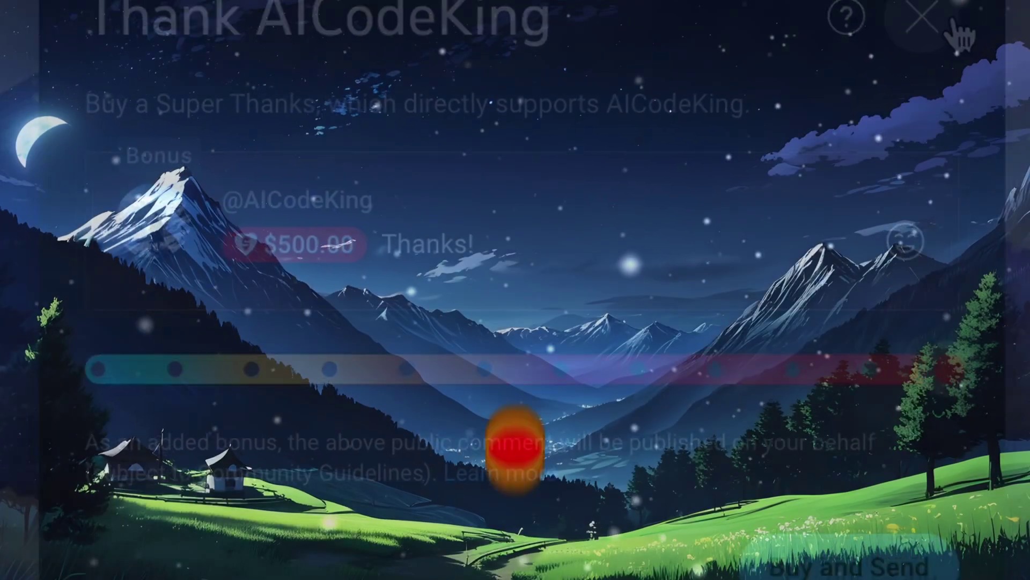